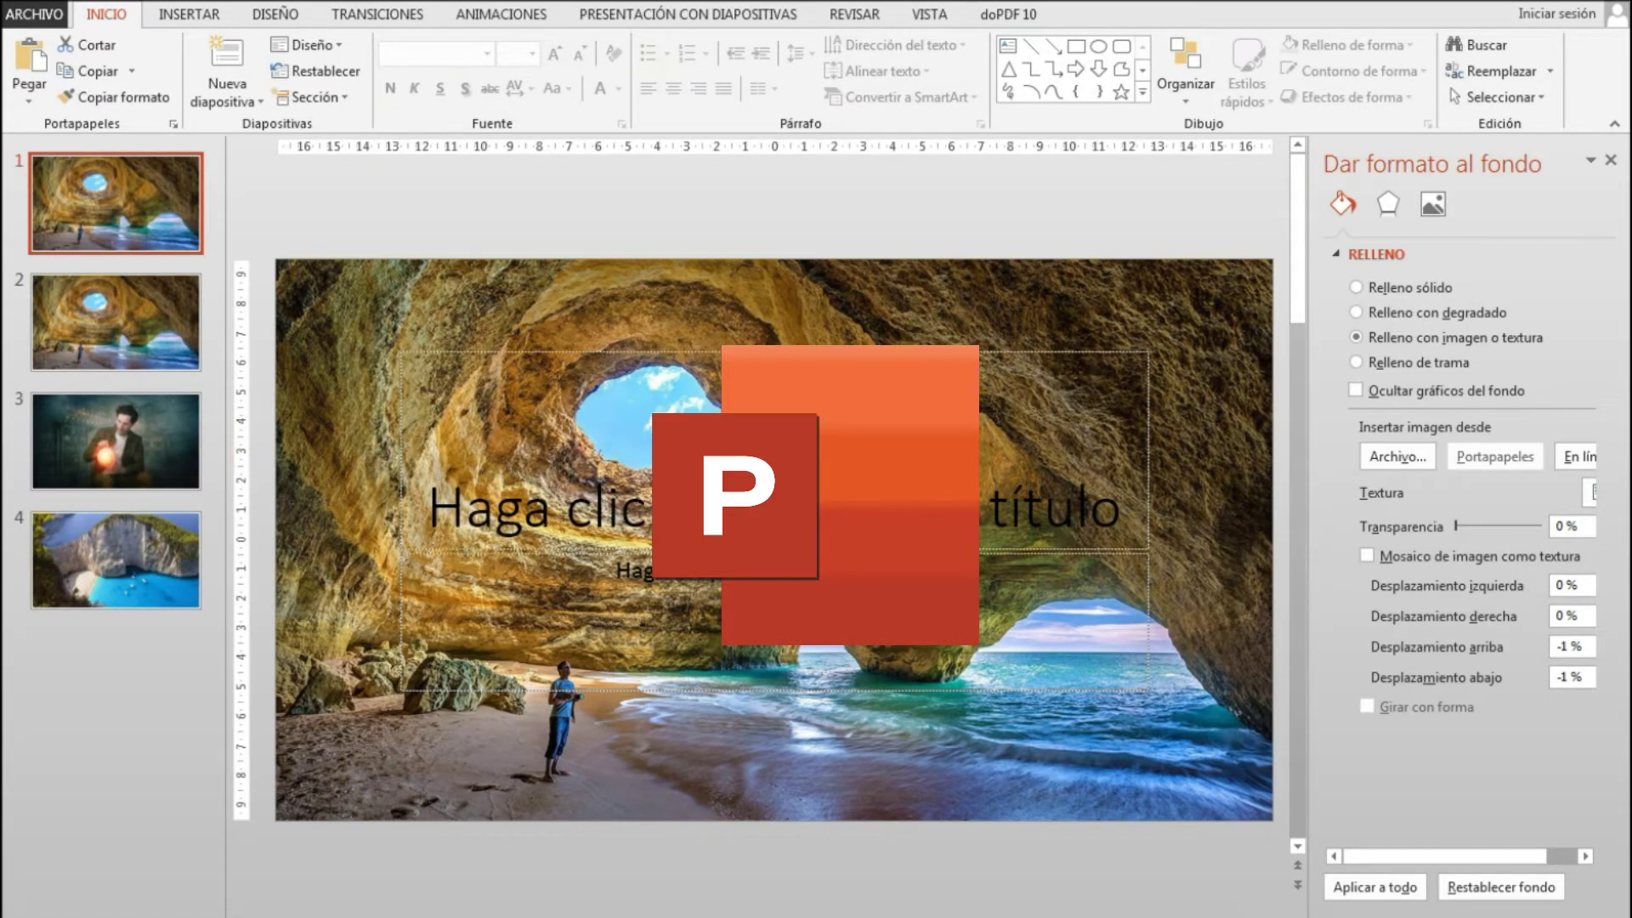
Step: Move a slide up in the order, then delete all remaining slides
left_click_drag(123, 571, 120, 340)
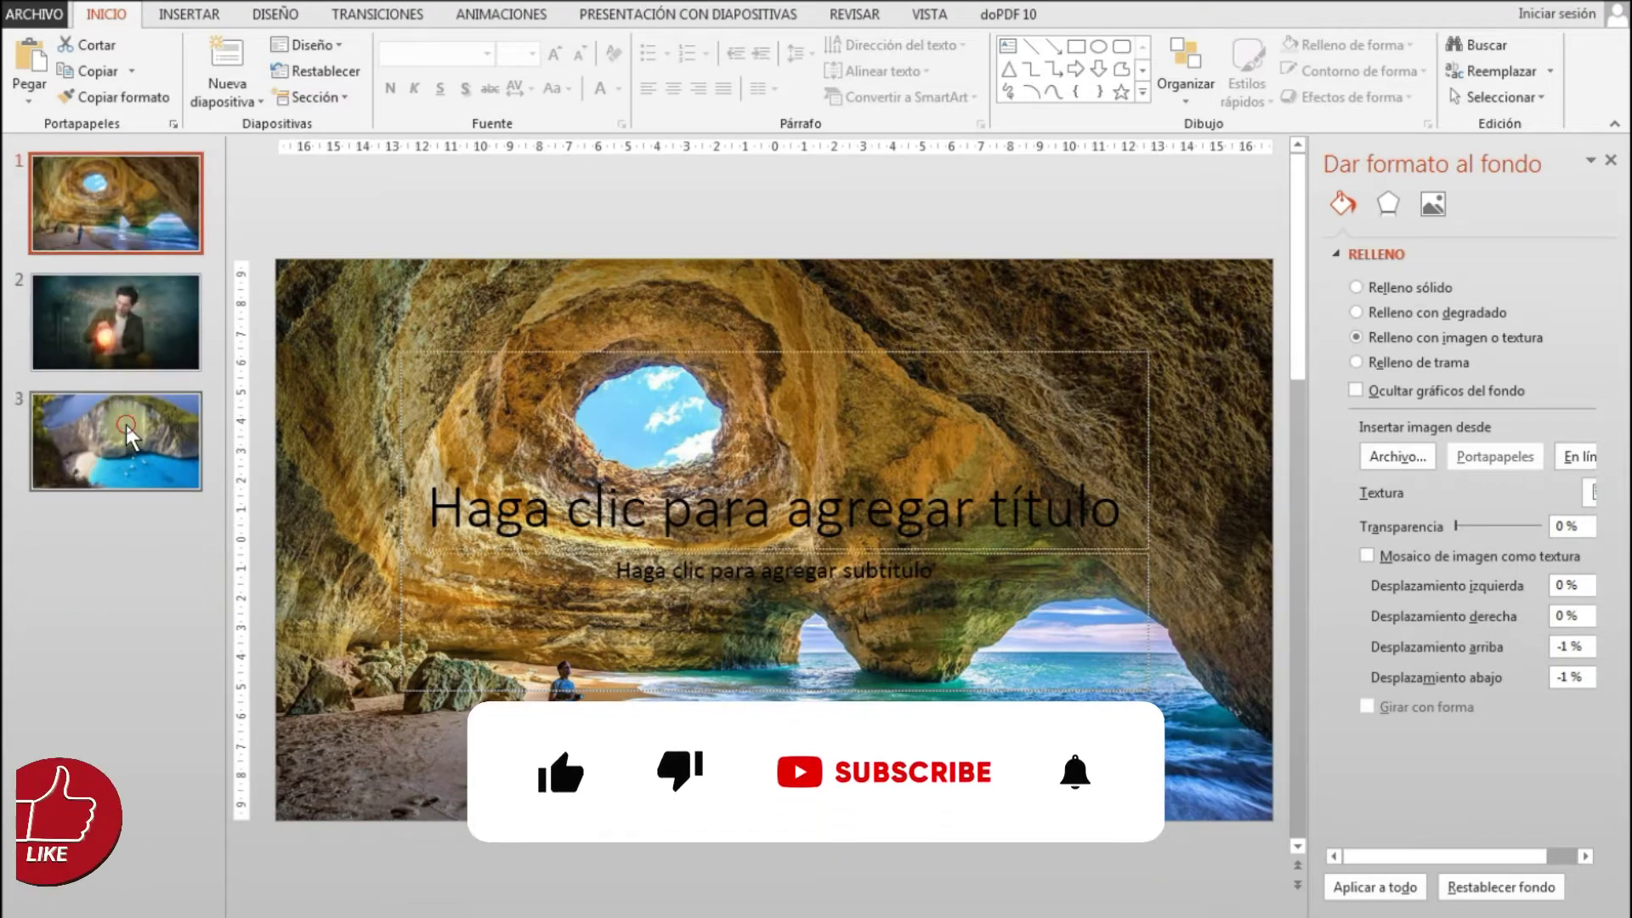
key("Delete")
key("Delete")
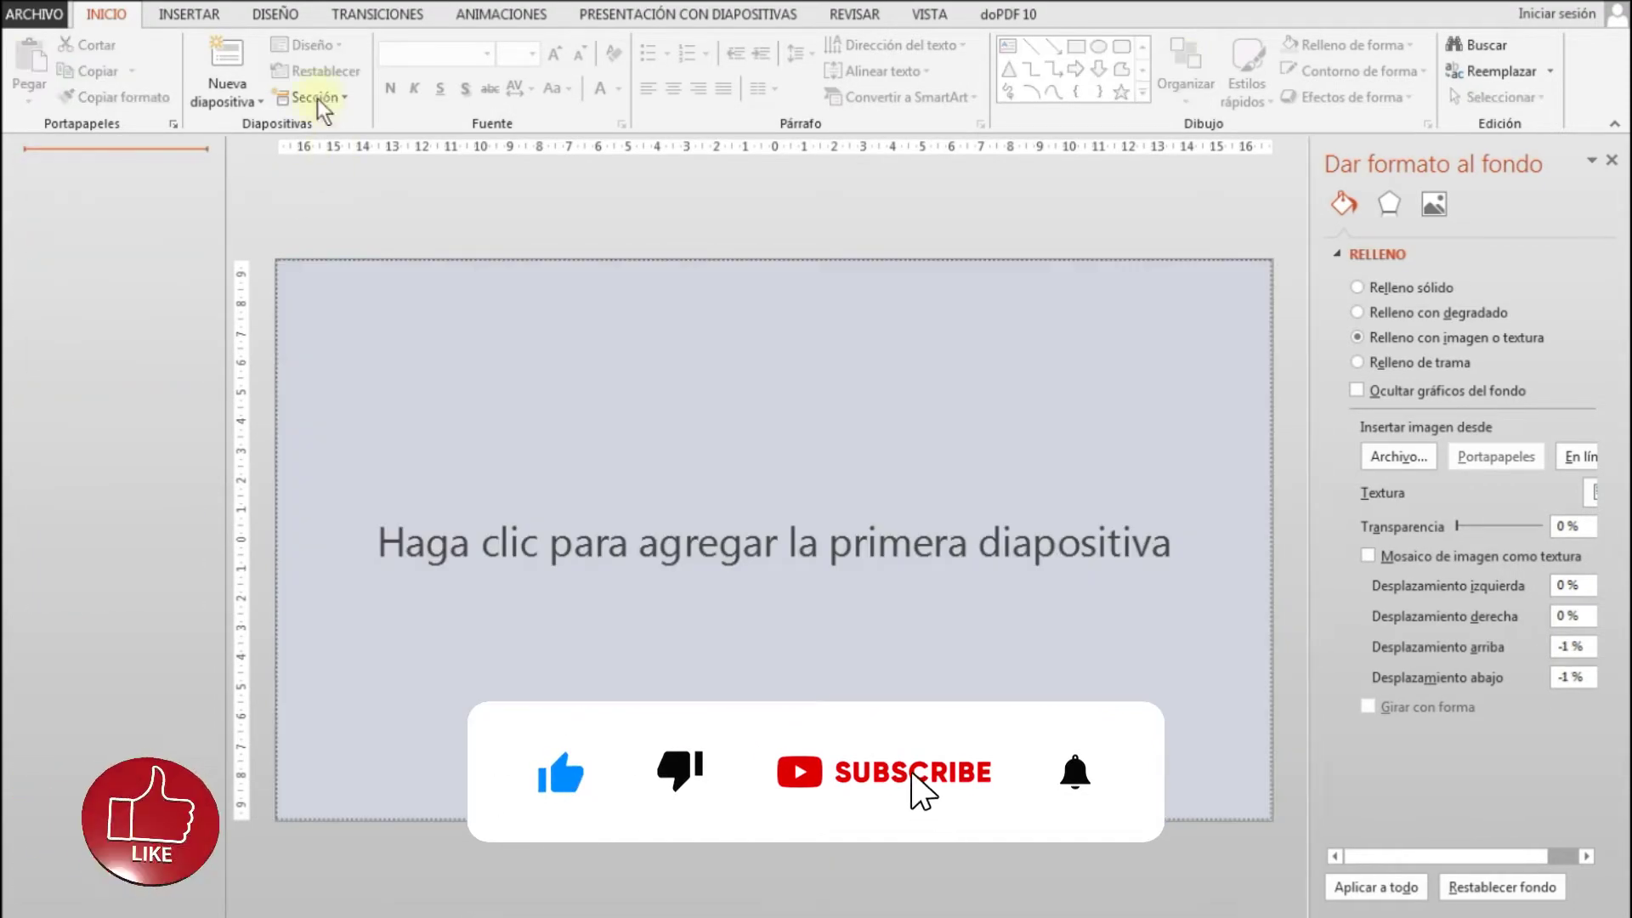
Step: Insert a new Title slide and bring up Format Background from the DISEÑO tab
left_click(225, 90)
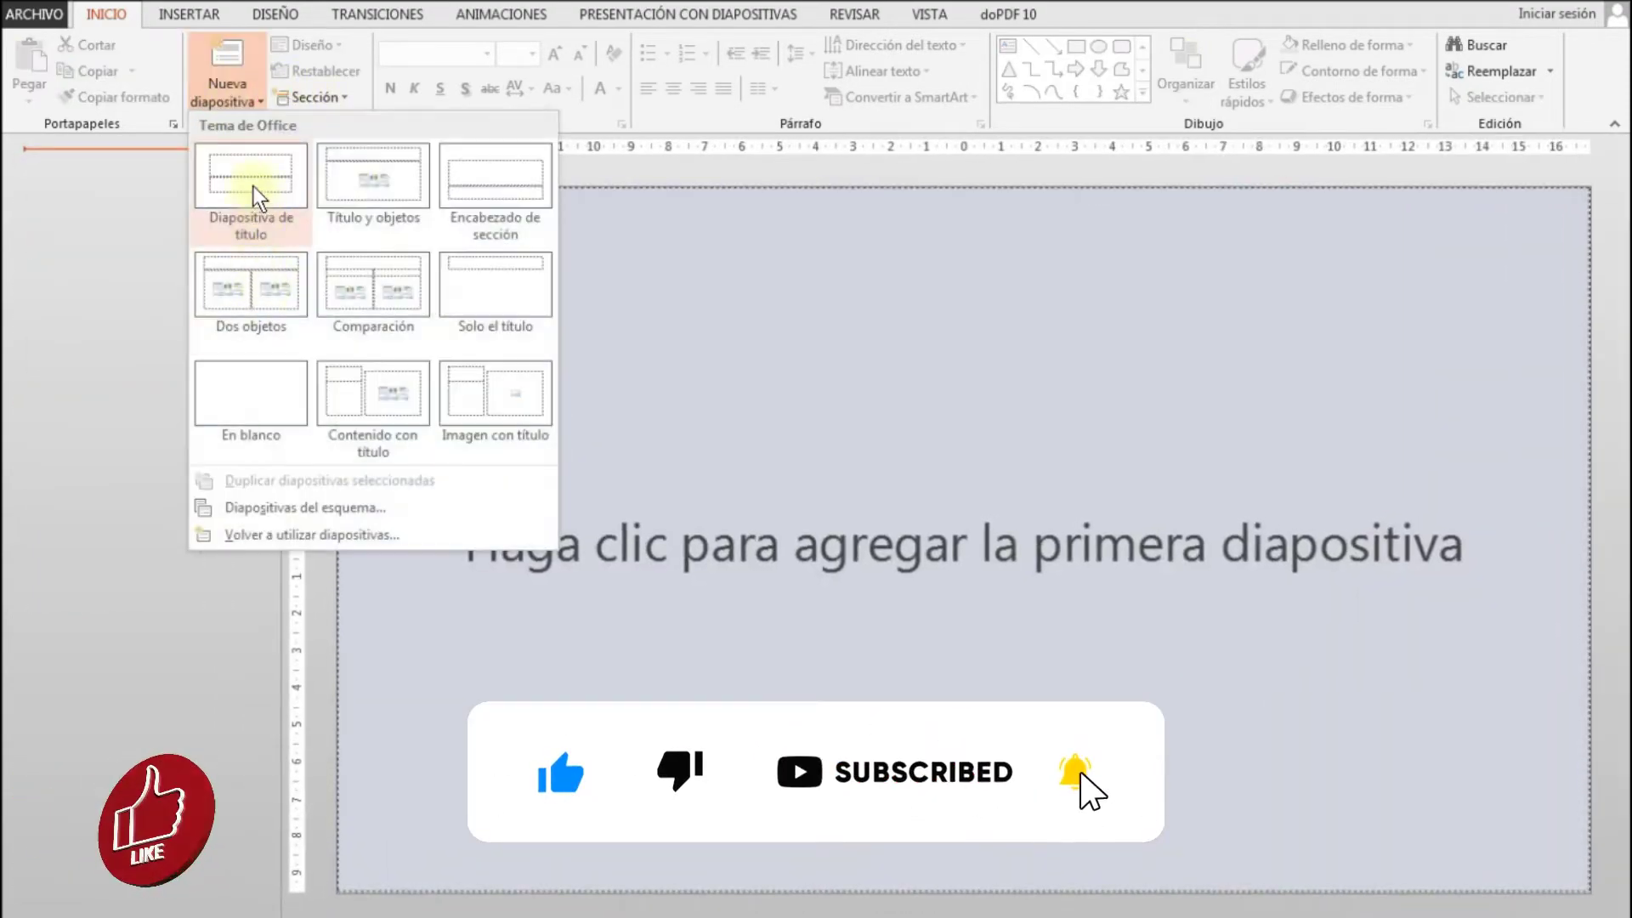
left_click(253, 186)
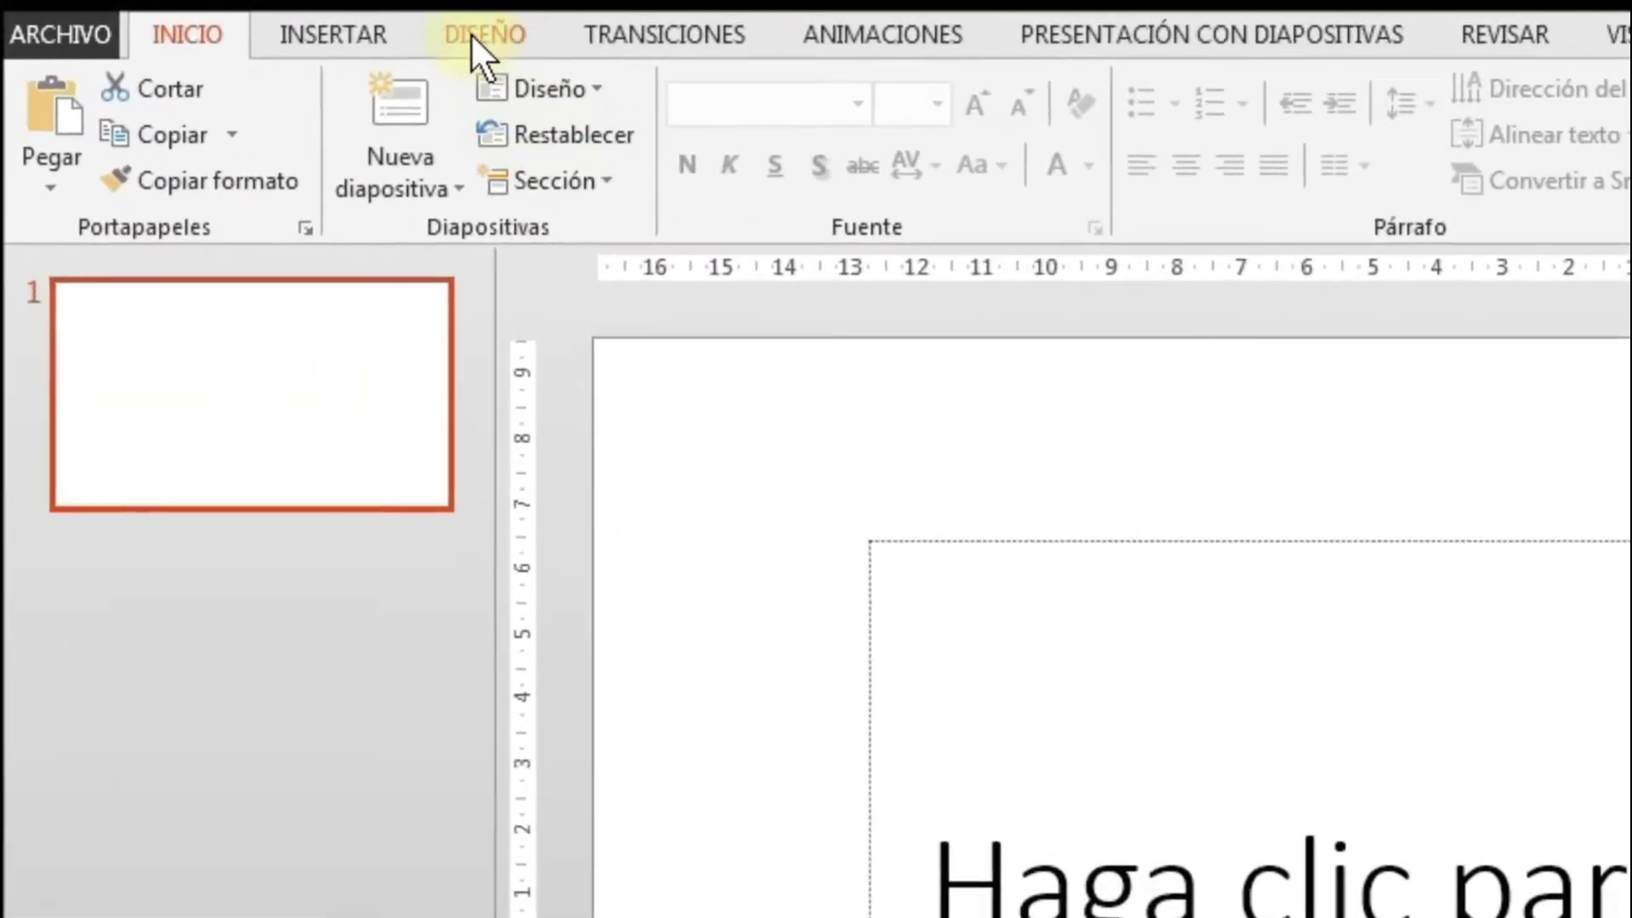
left_click(556, 43)
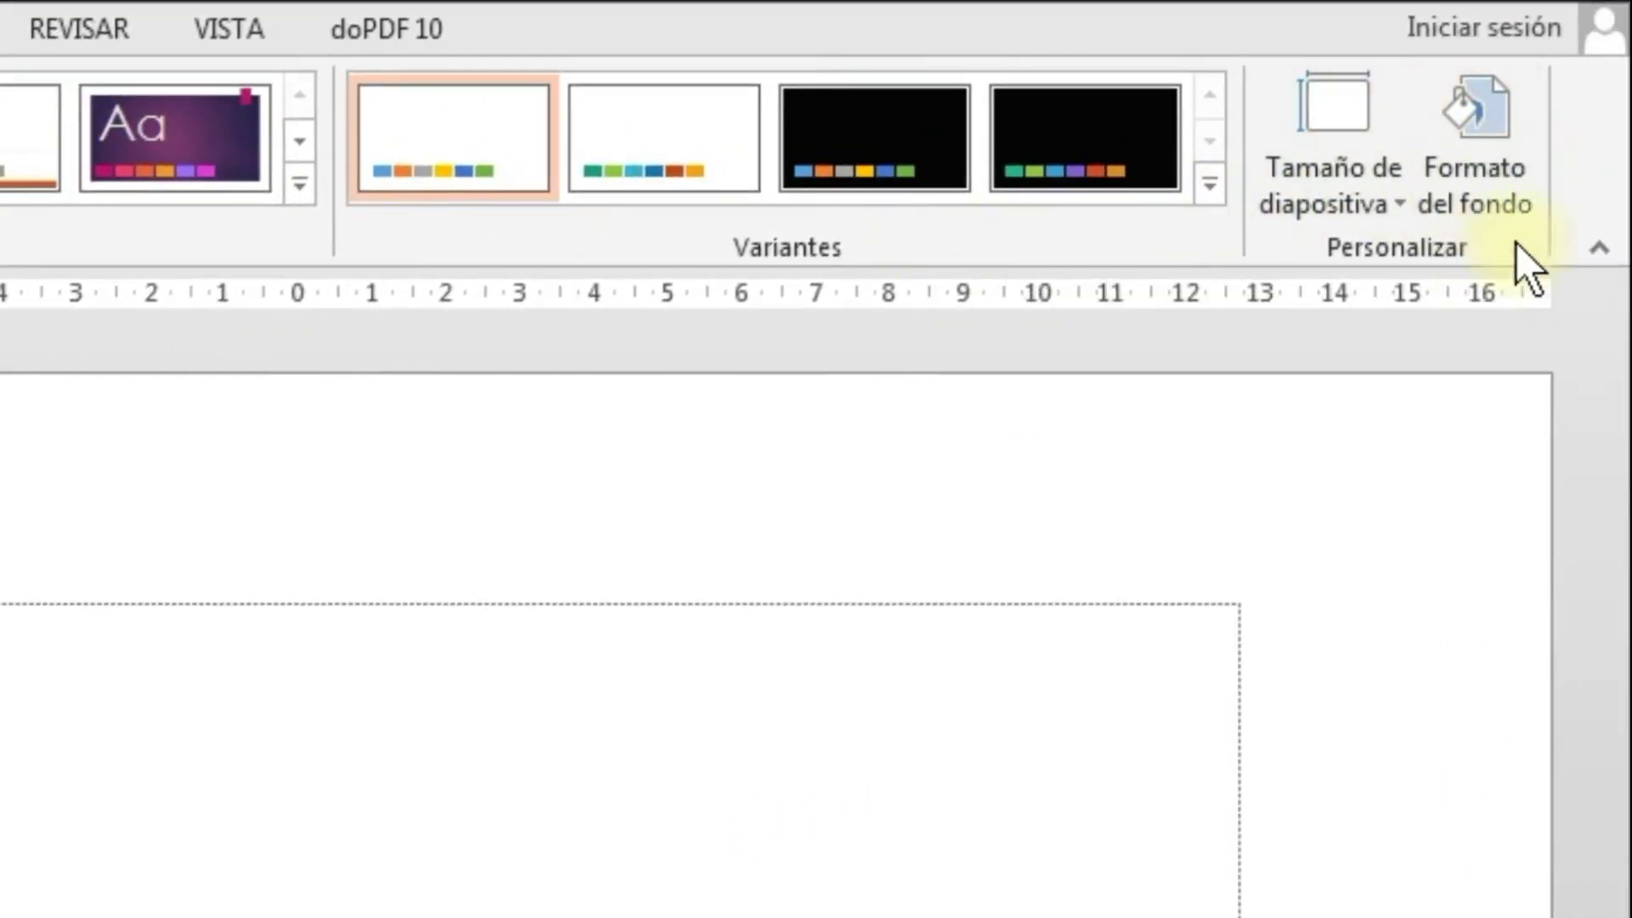
left_click(1521, 141)
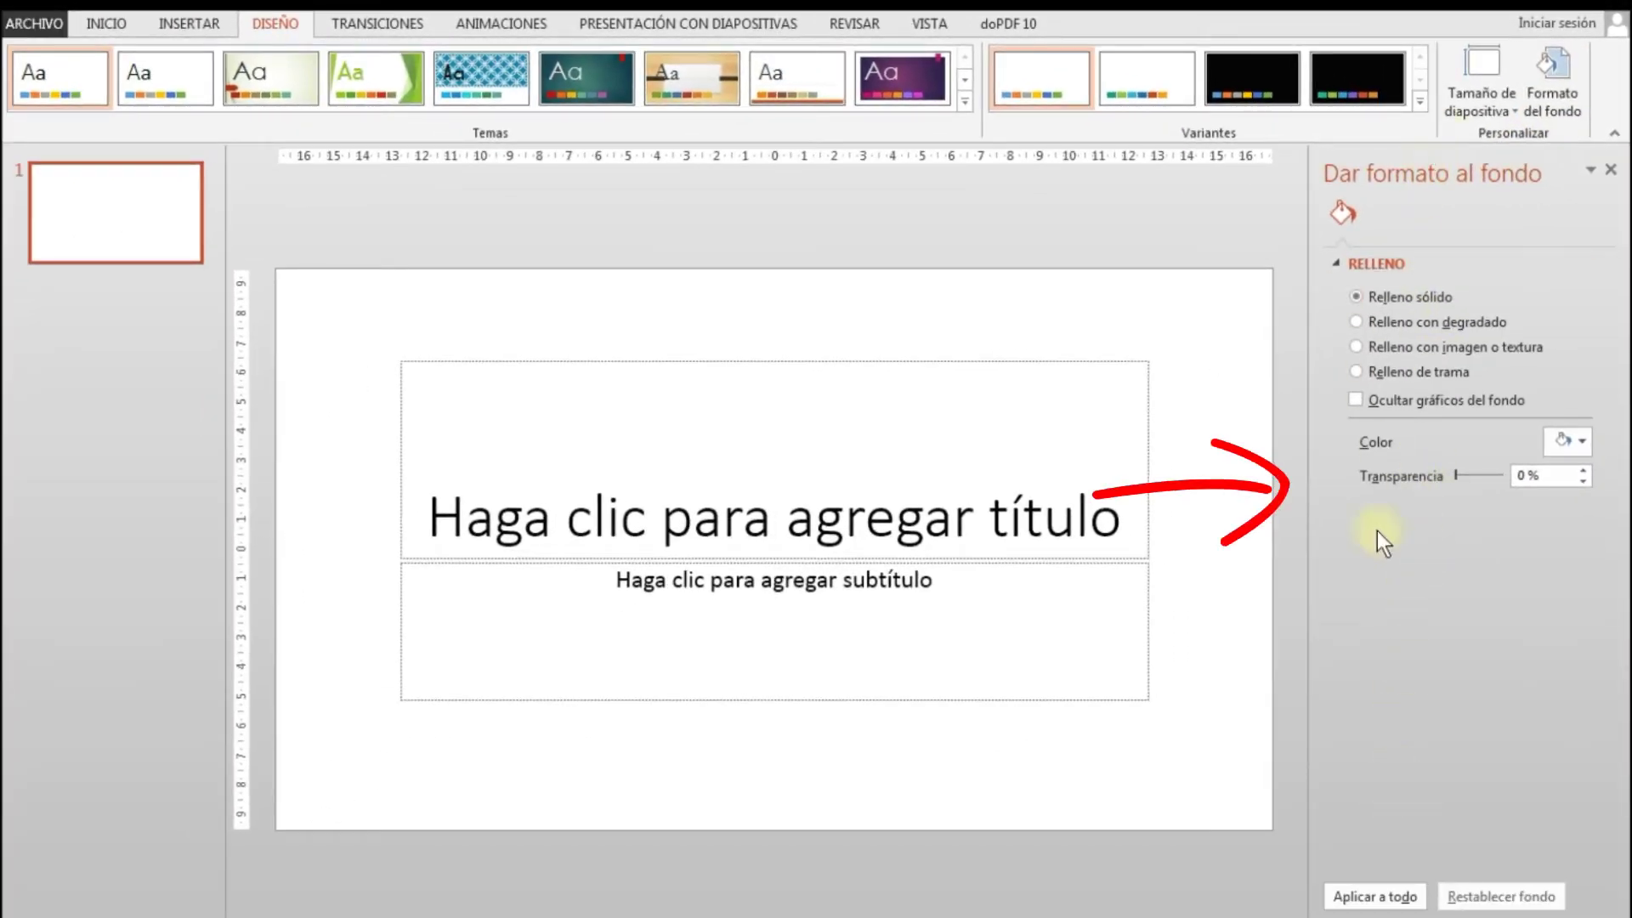
Step: Close the Format Background pane and reopen it from the slide's right-click menu
left_click(1610, 169)
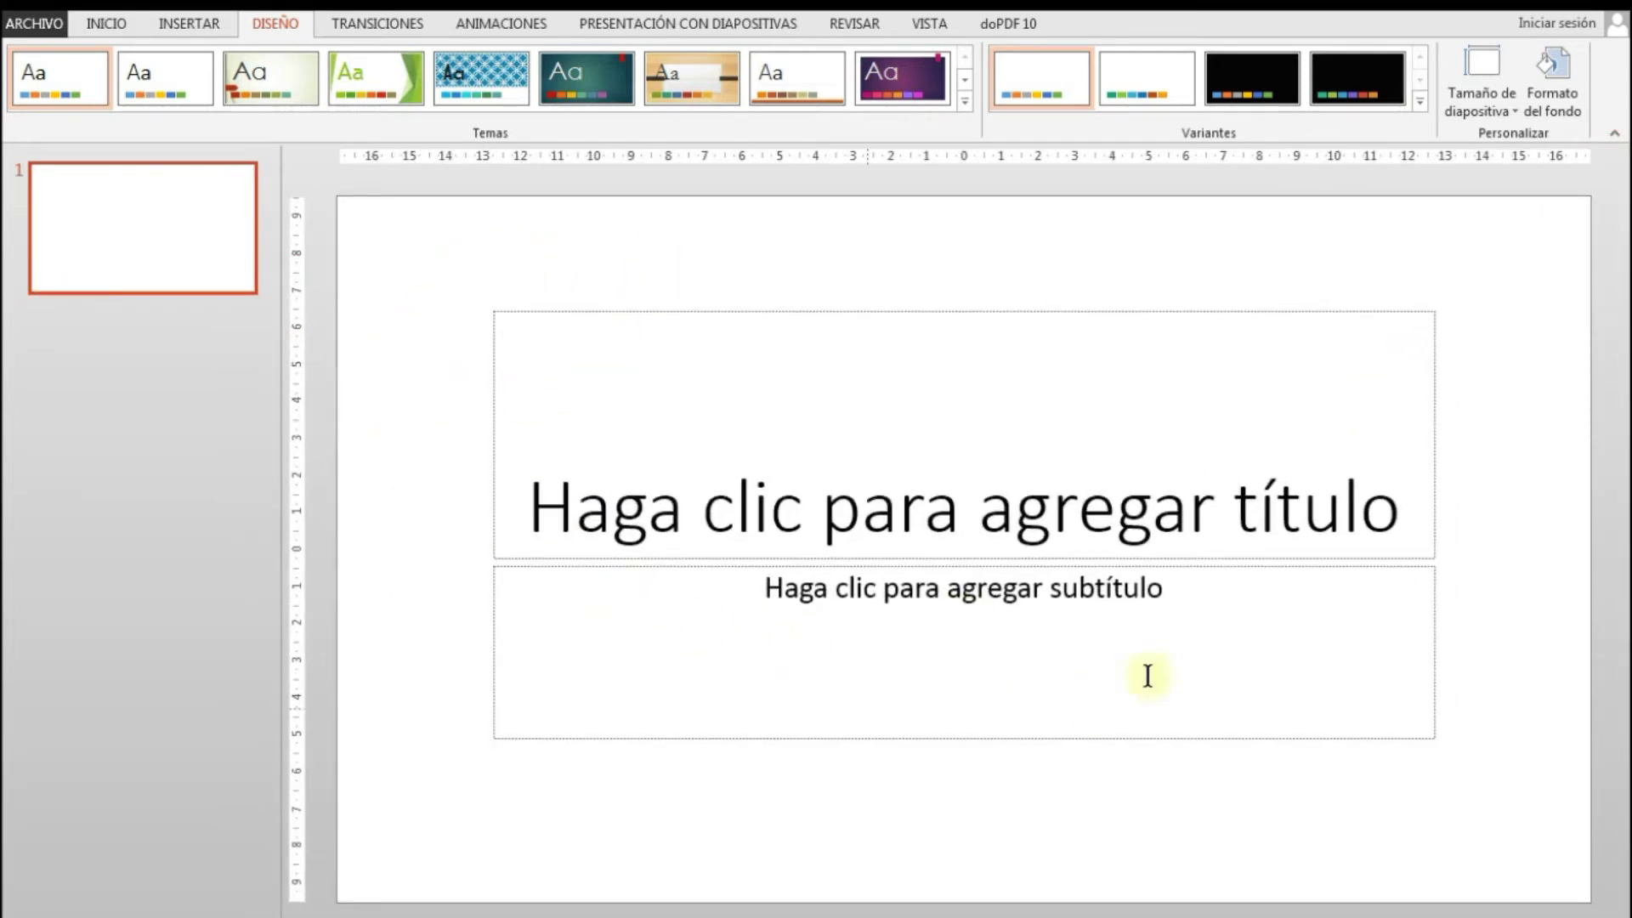
right_click(434, 255)
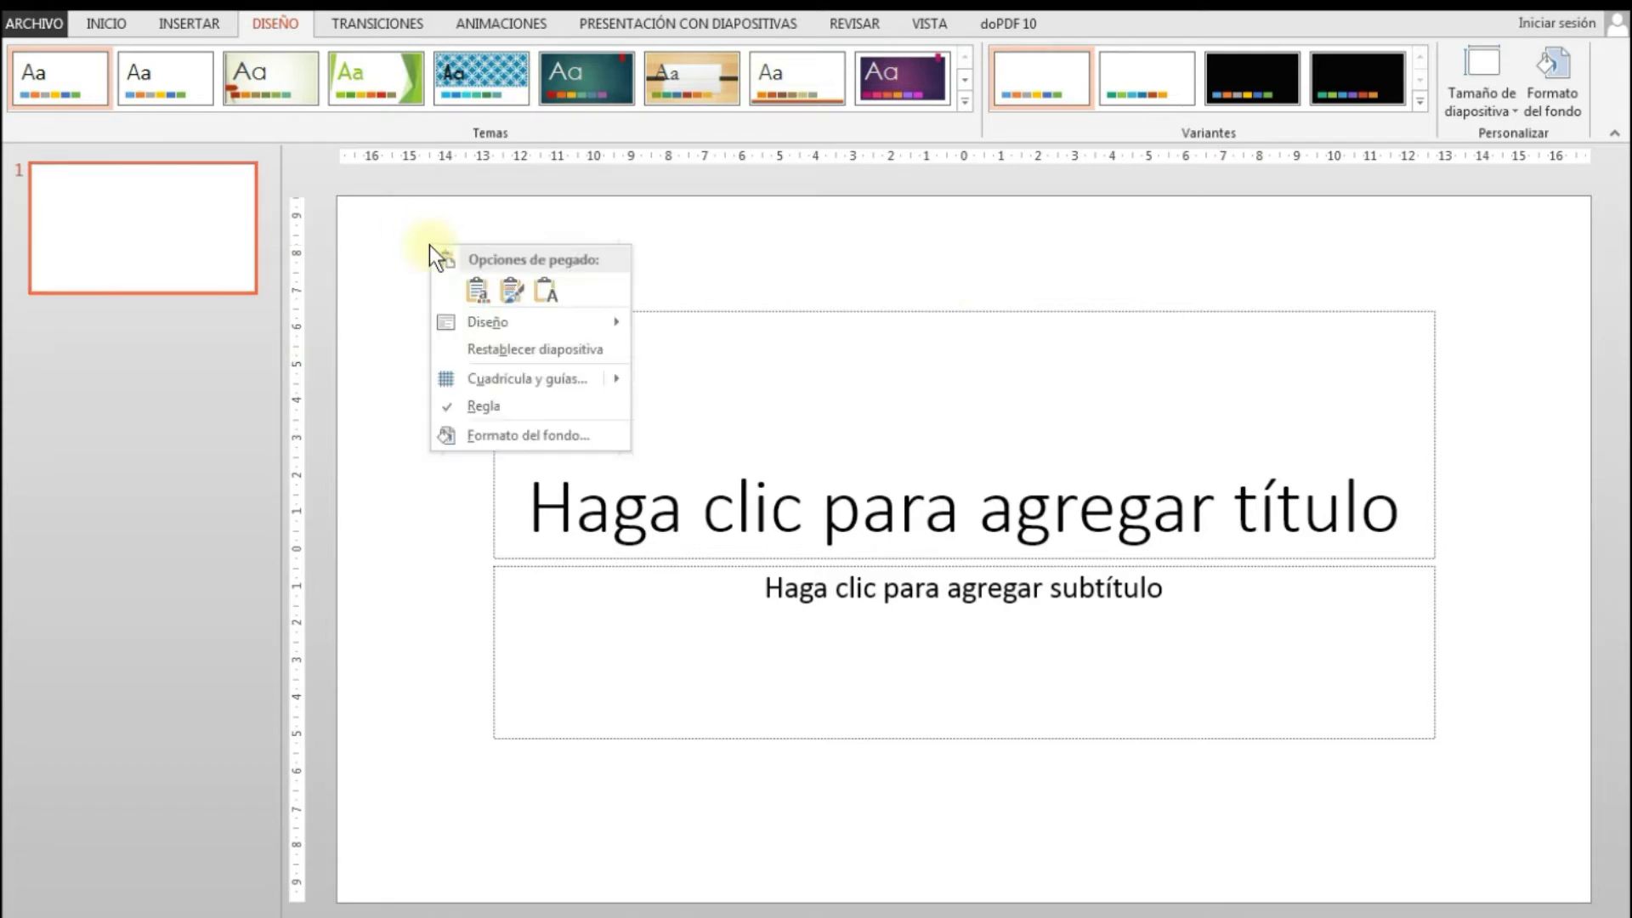
left_click(543, 442)
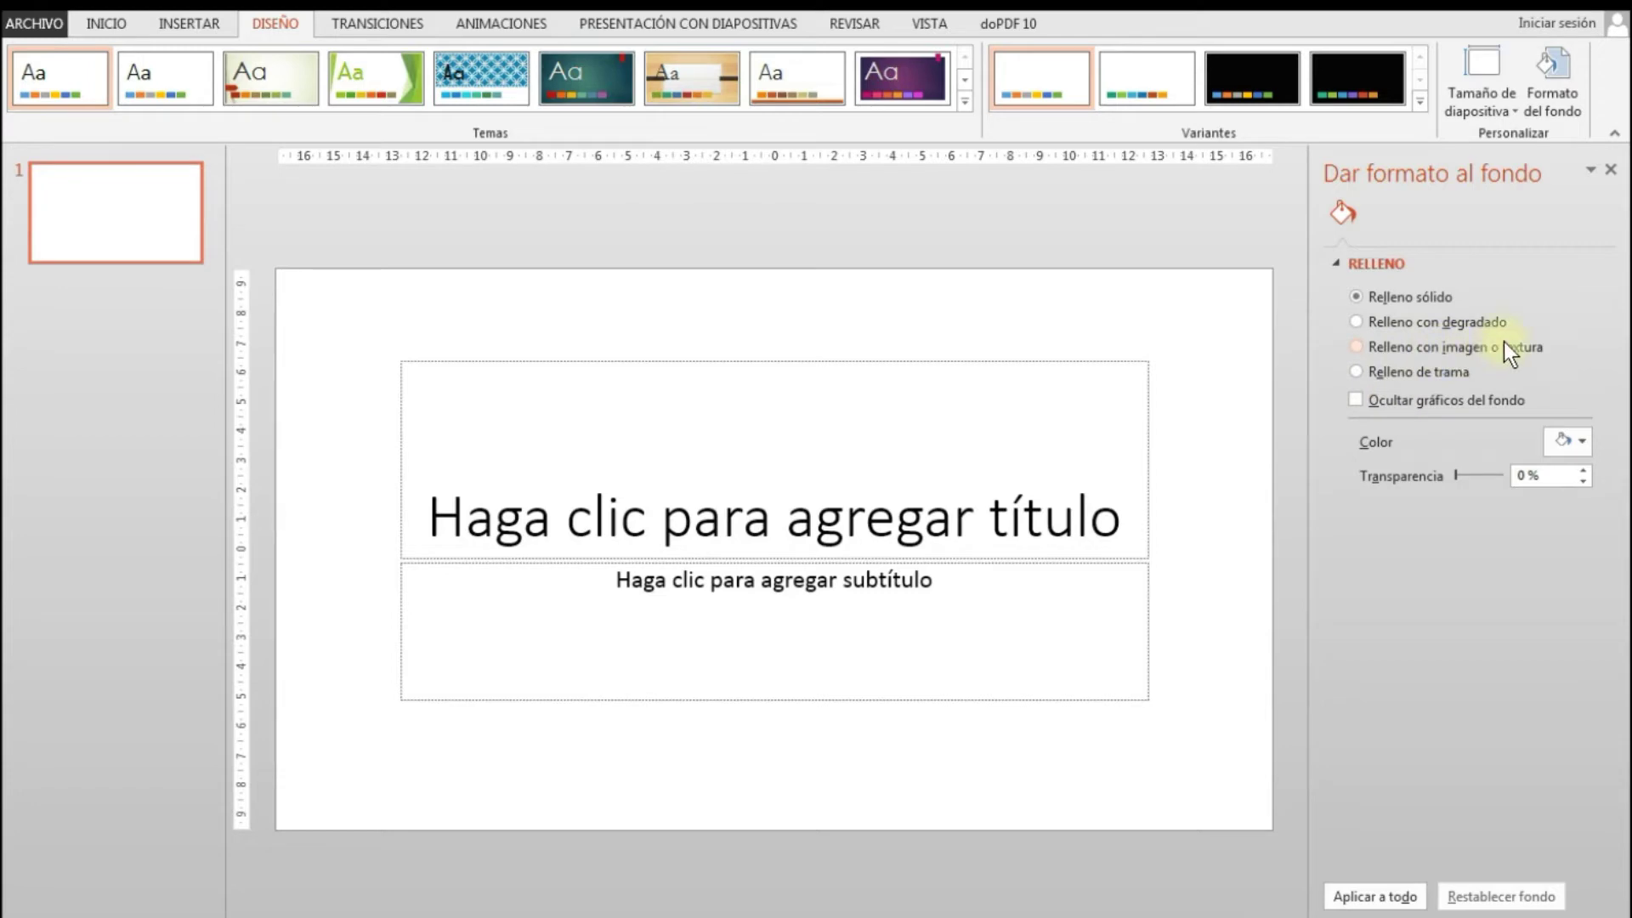
Step: Switch the background to picture or texture fill and apply the white marble texture
left_click(1358, 350)
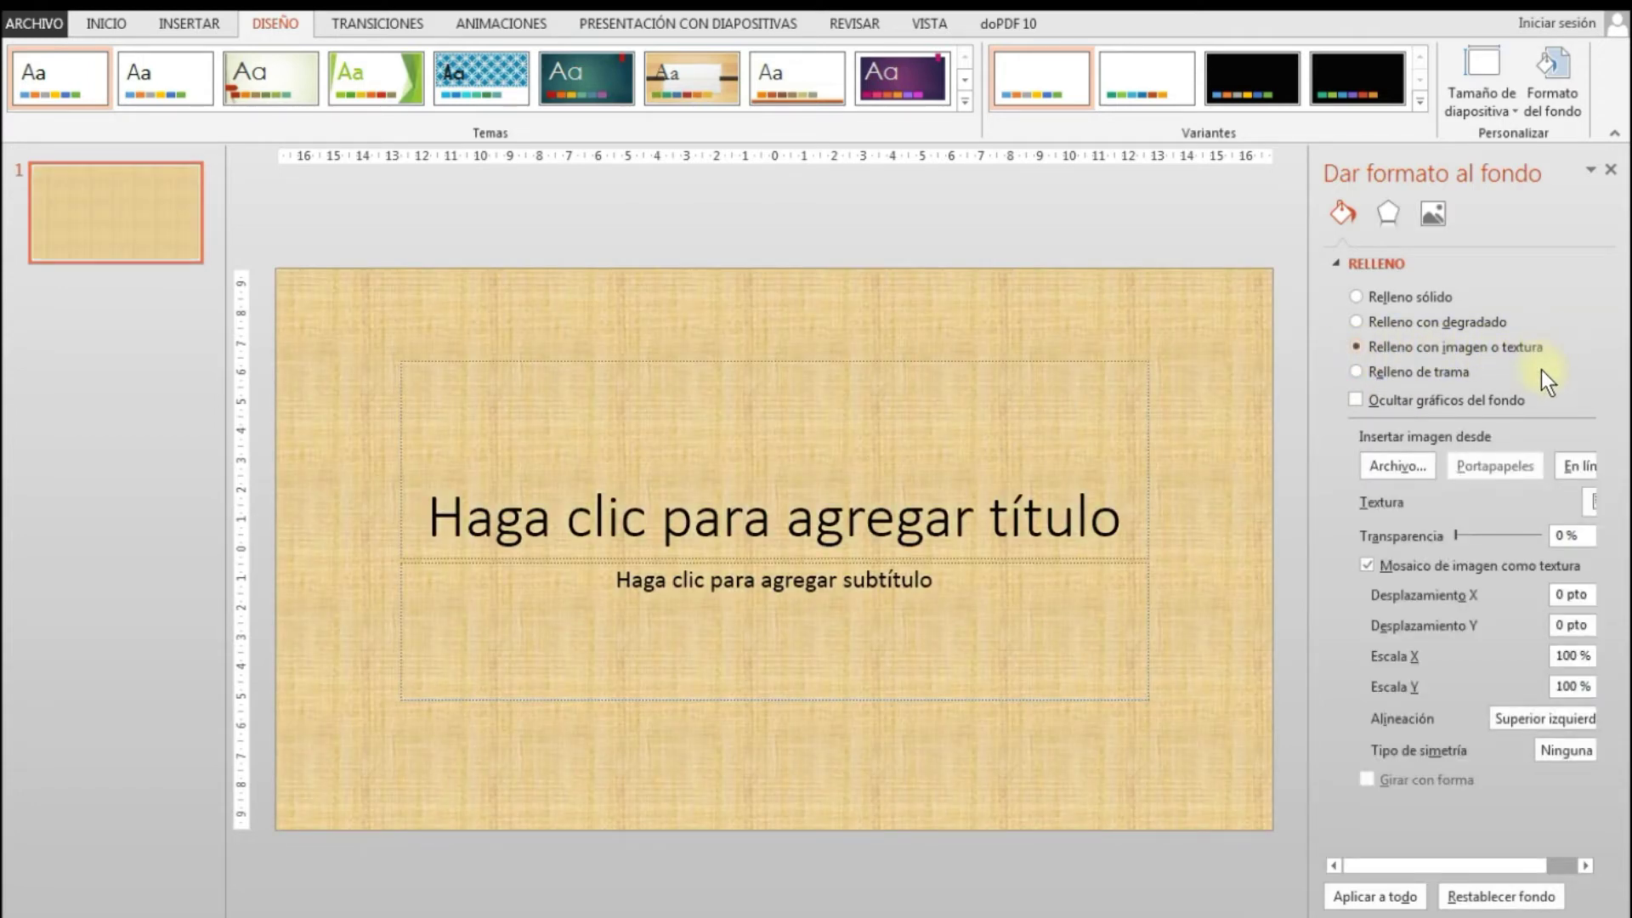
left_click(1381, 865)
left_click_drag(1384, 863, 1448, 870)
left_click(1562, 498)
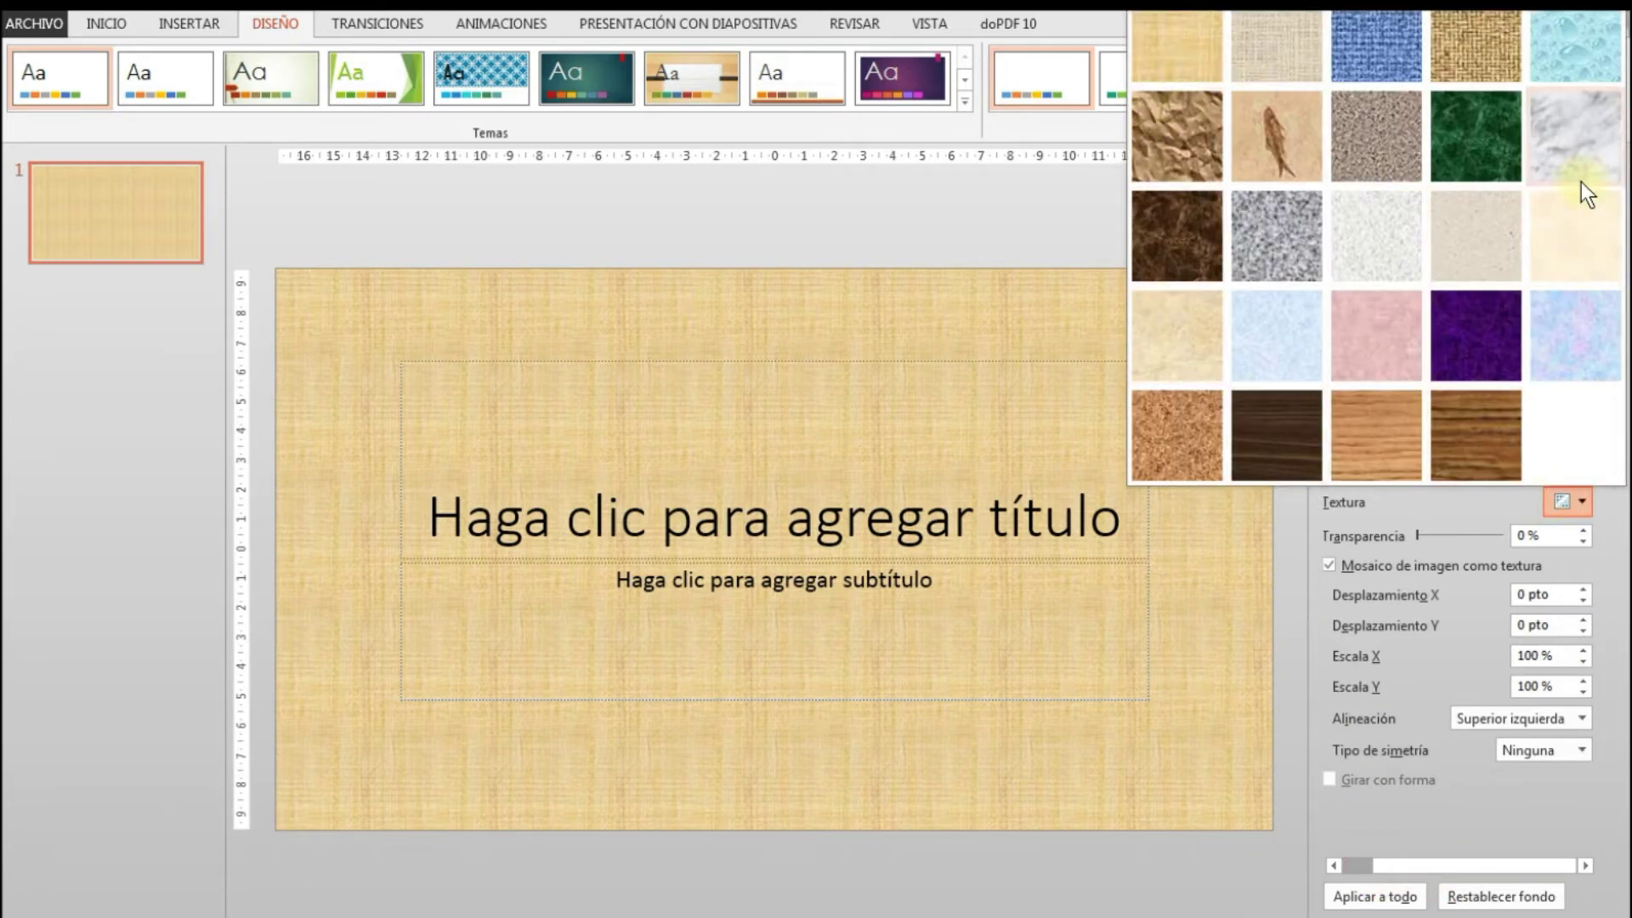
left_click(1579, 166)
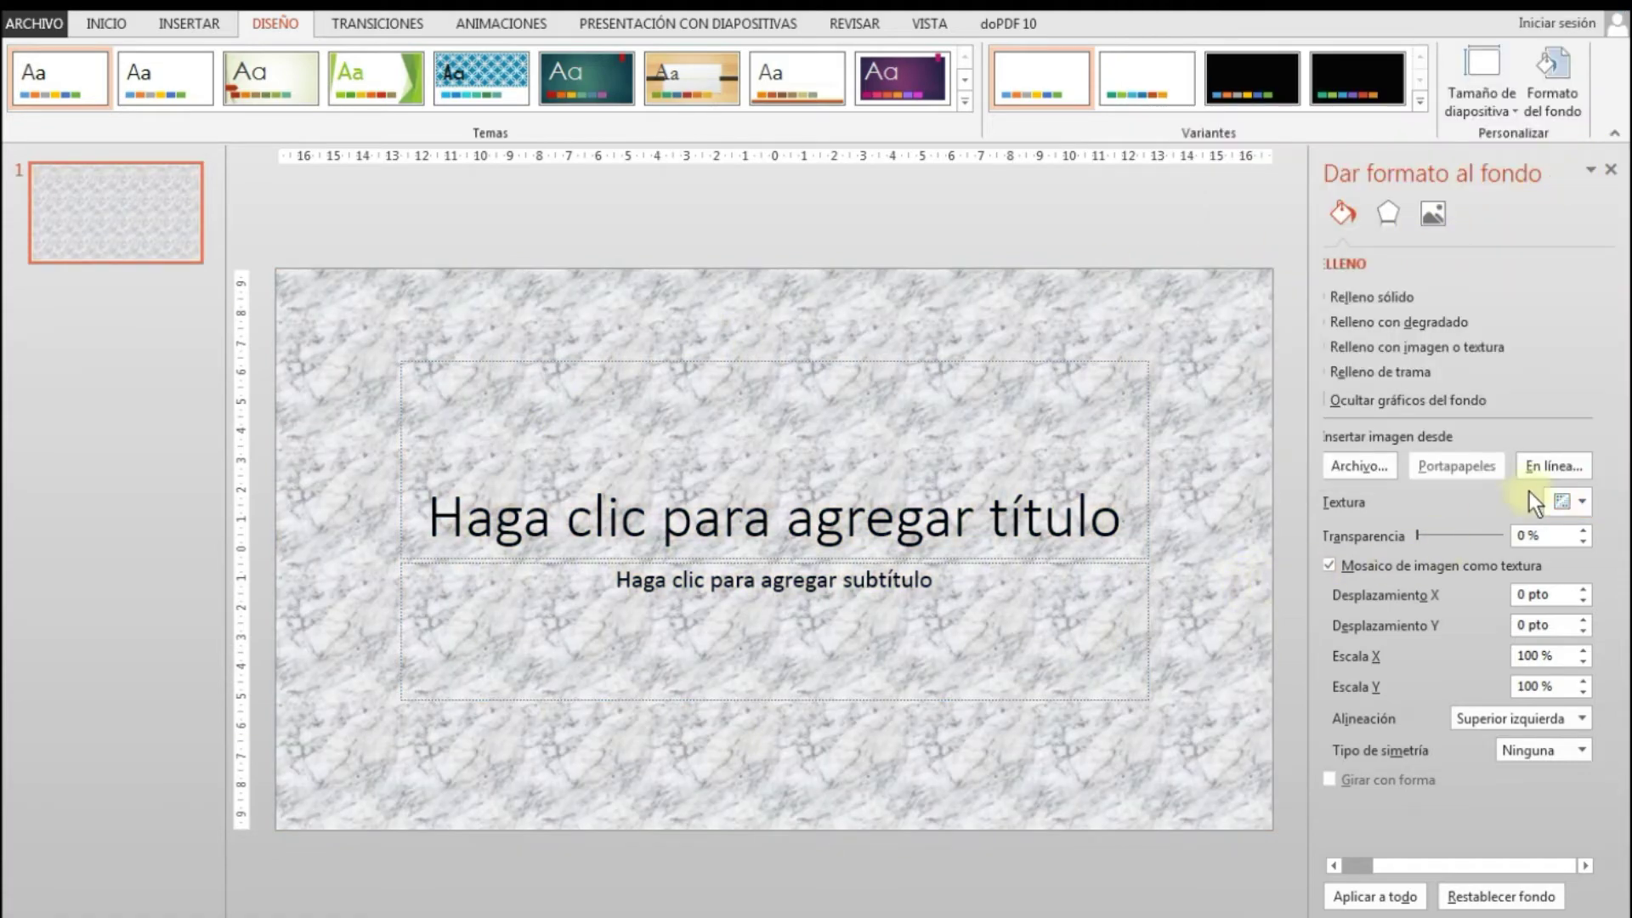
Step: Replace the marble with the pink tissue paper texture
left_click(1563, 502)
left_click(1371, 327)
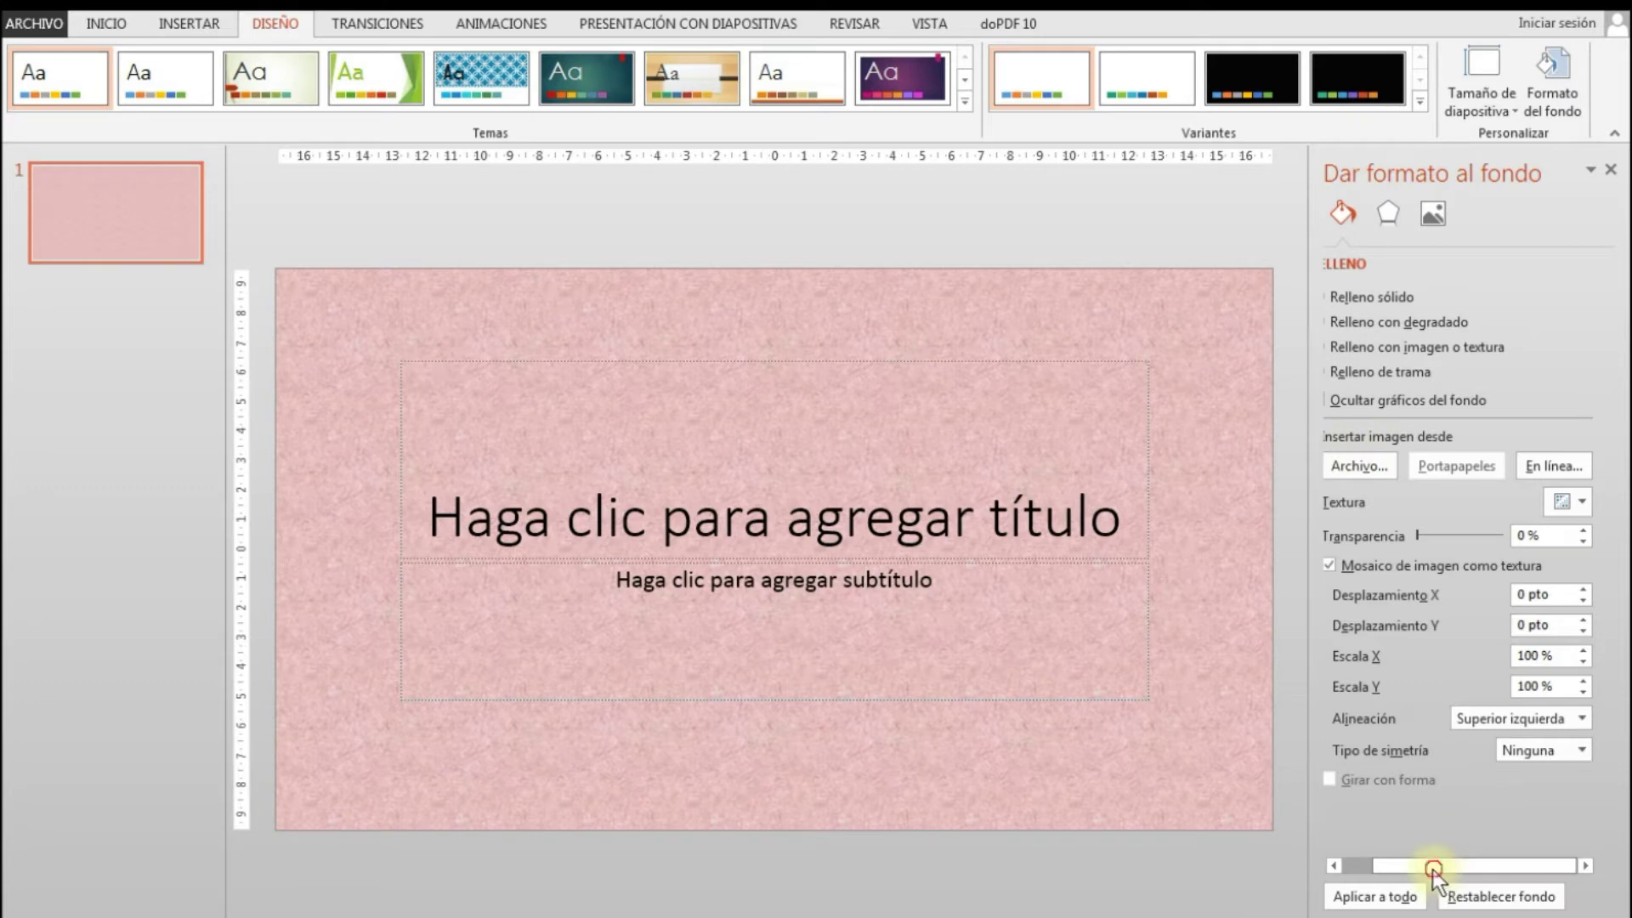
left_click_drag(1434, 869, 1402, 867)
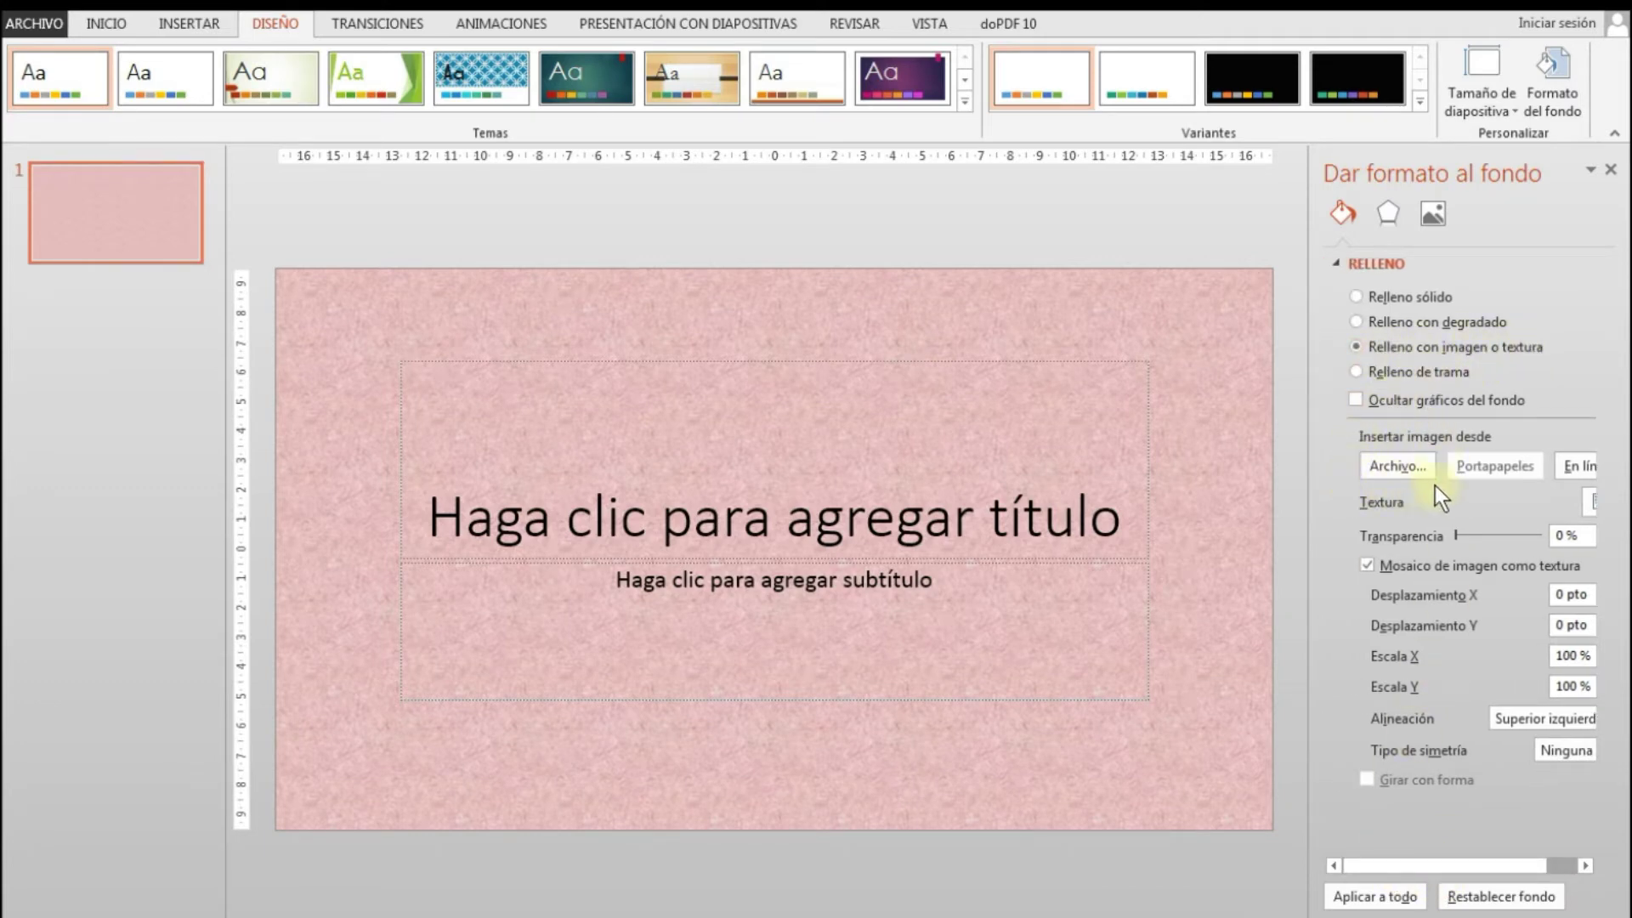
left_click(1404, 468)
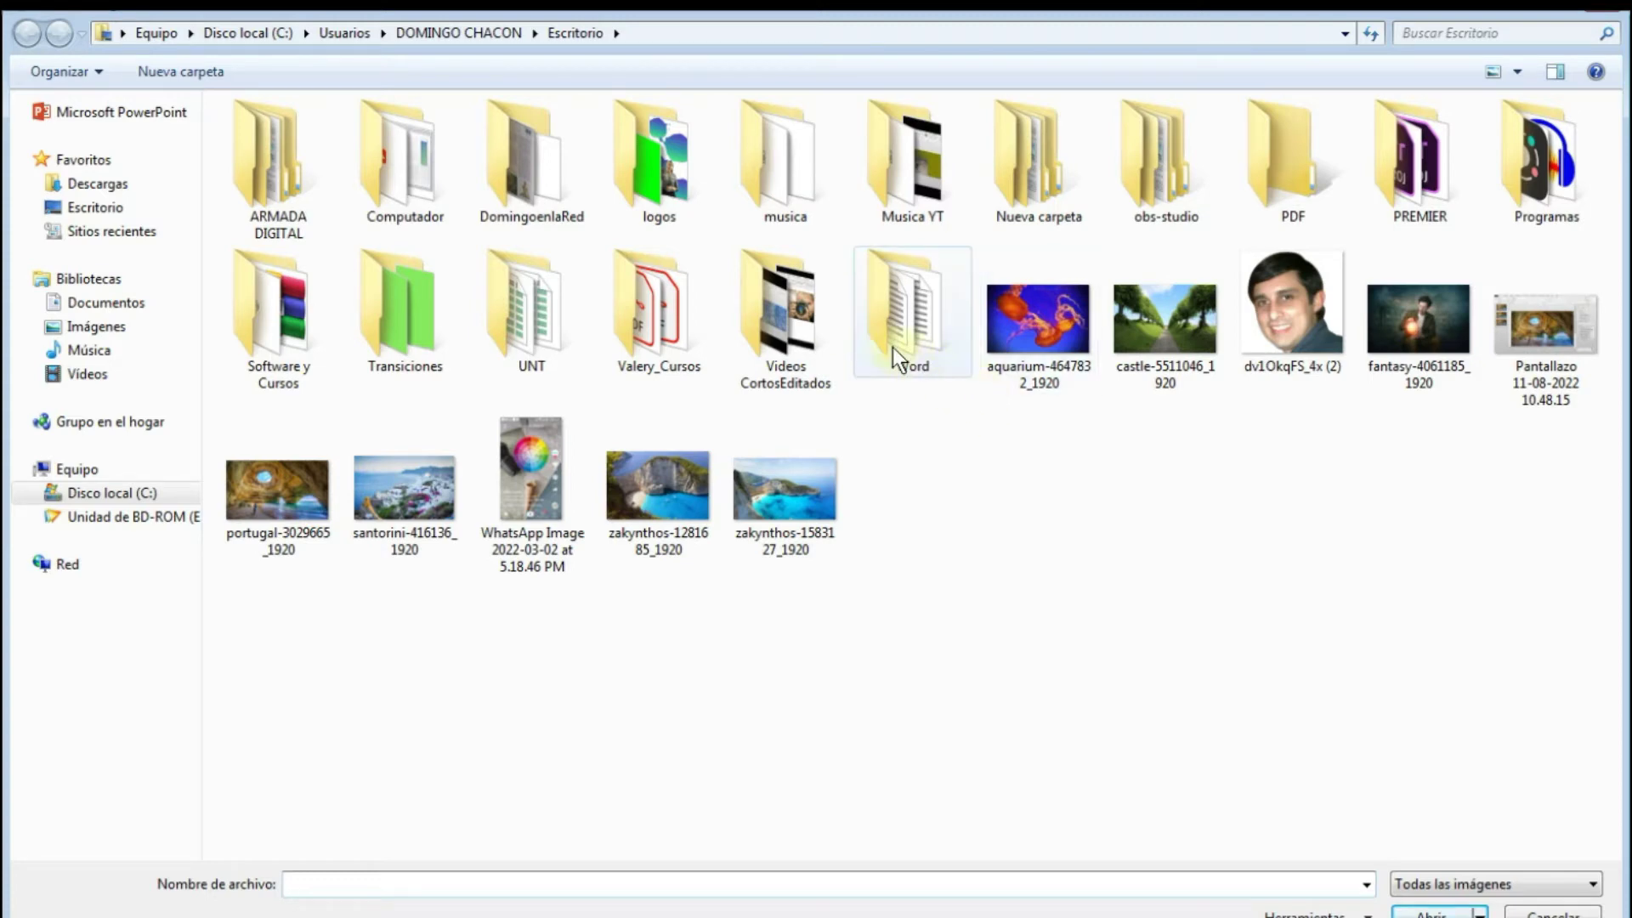
Step: Set the portugal-3029665_1920 sea-cave photo as background at 41% transparency
left_click_drag(531, 136, 561, 60)
left_click_drag(595, 251, 574, 76)
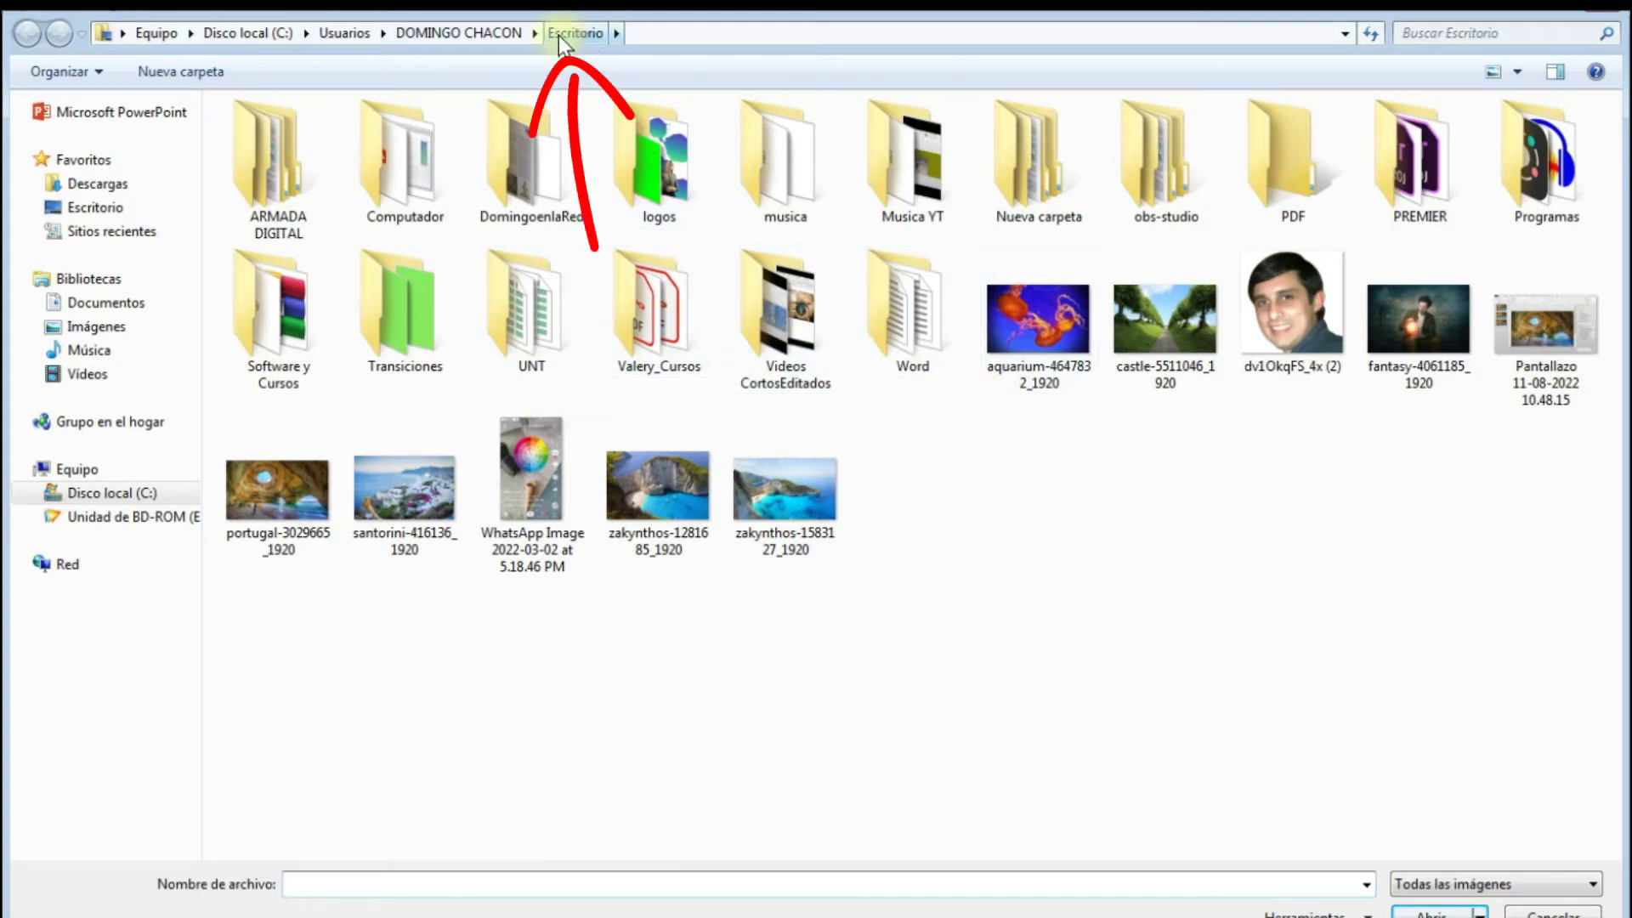
left_click(262, 507)
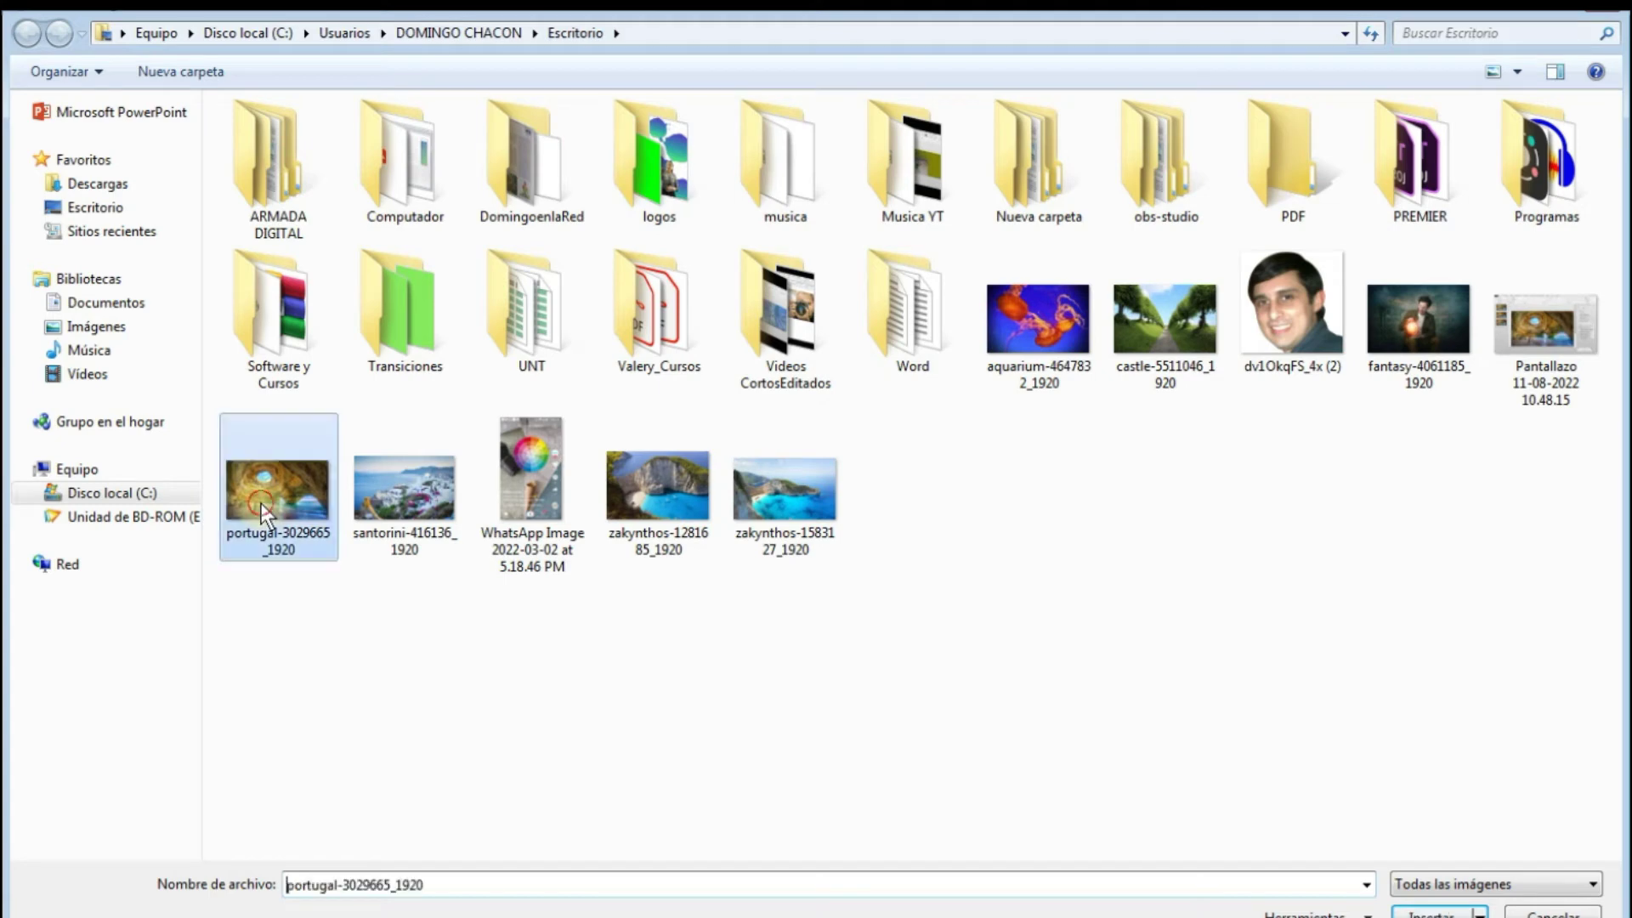
double_click(293, 488)
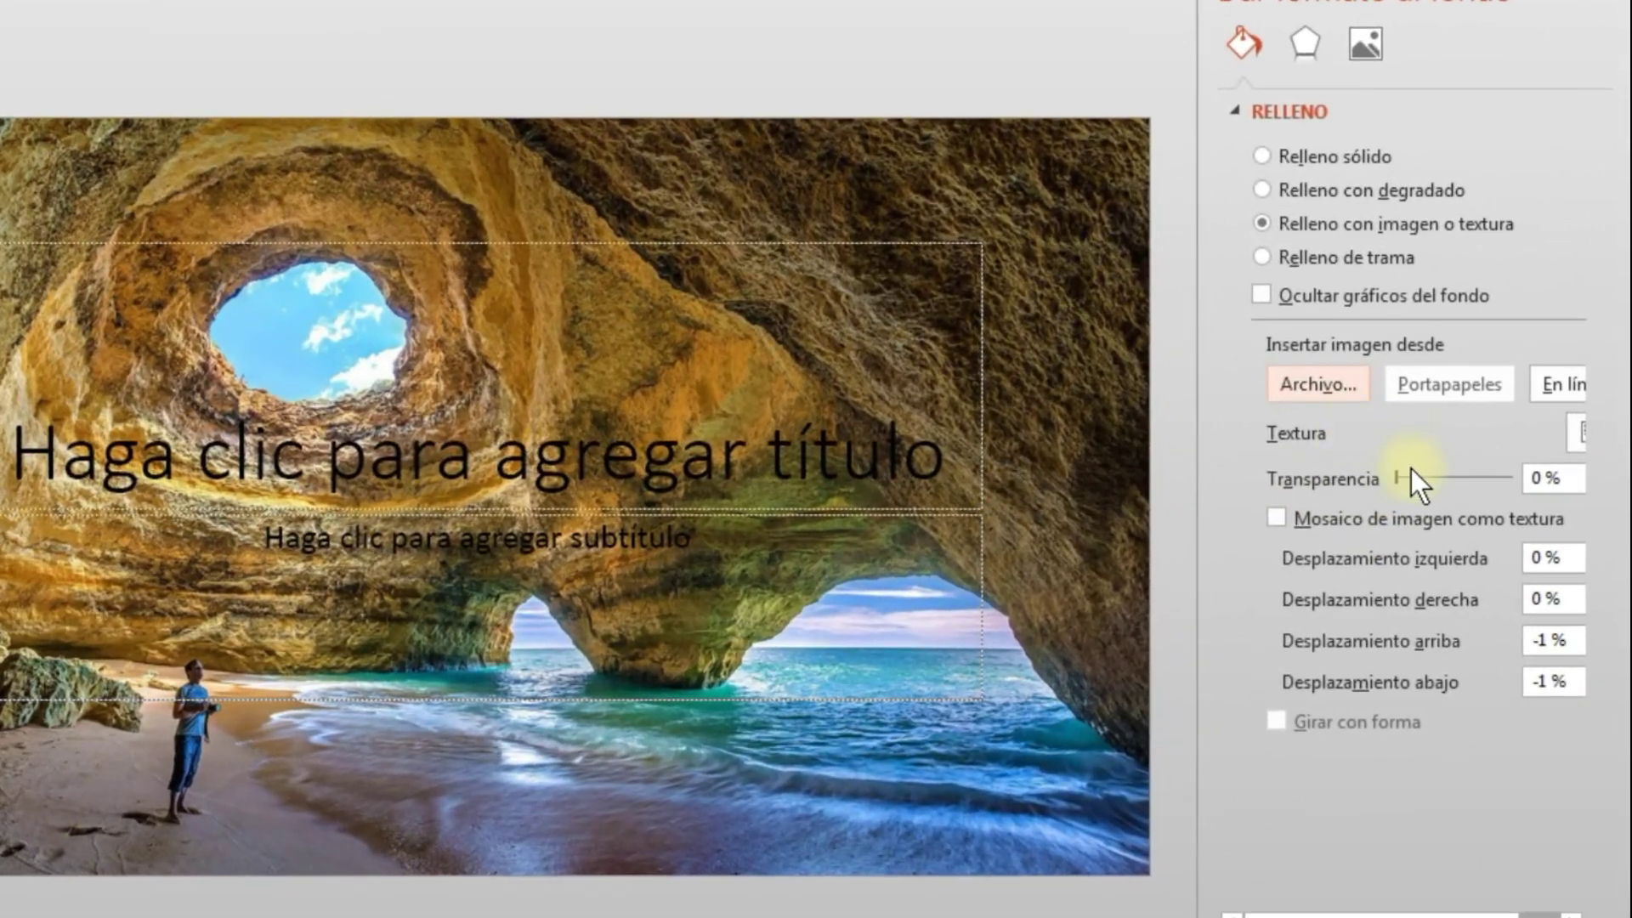
left_click(1399, 481)
left_click_drag(1399, 481, 1452, 501)
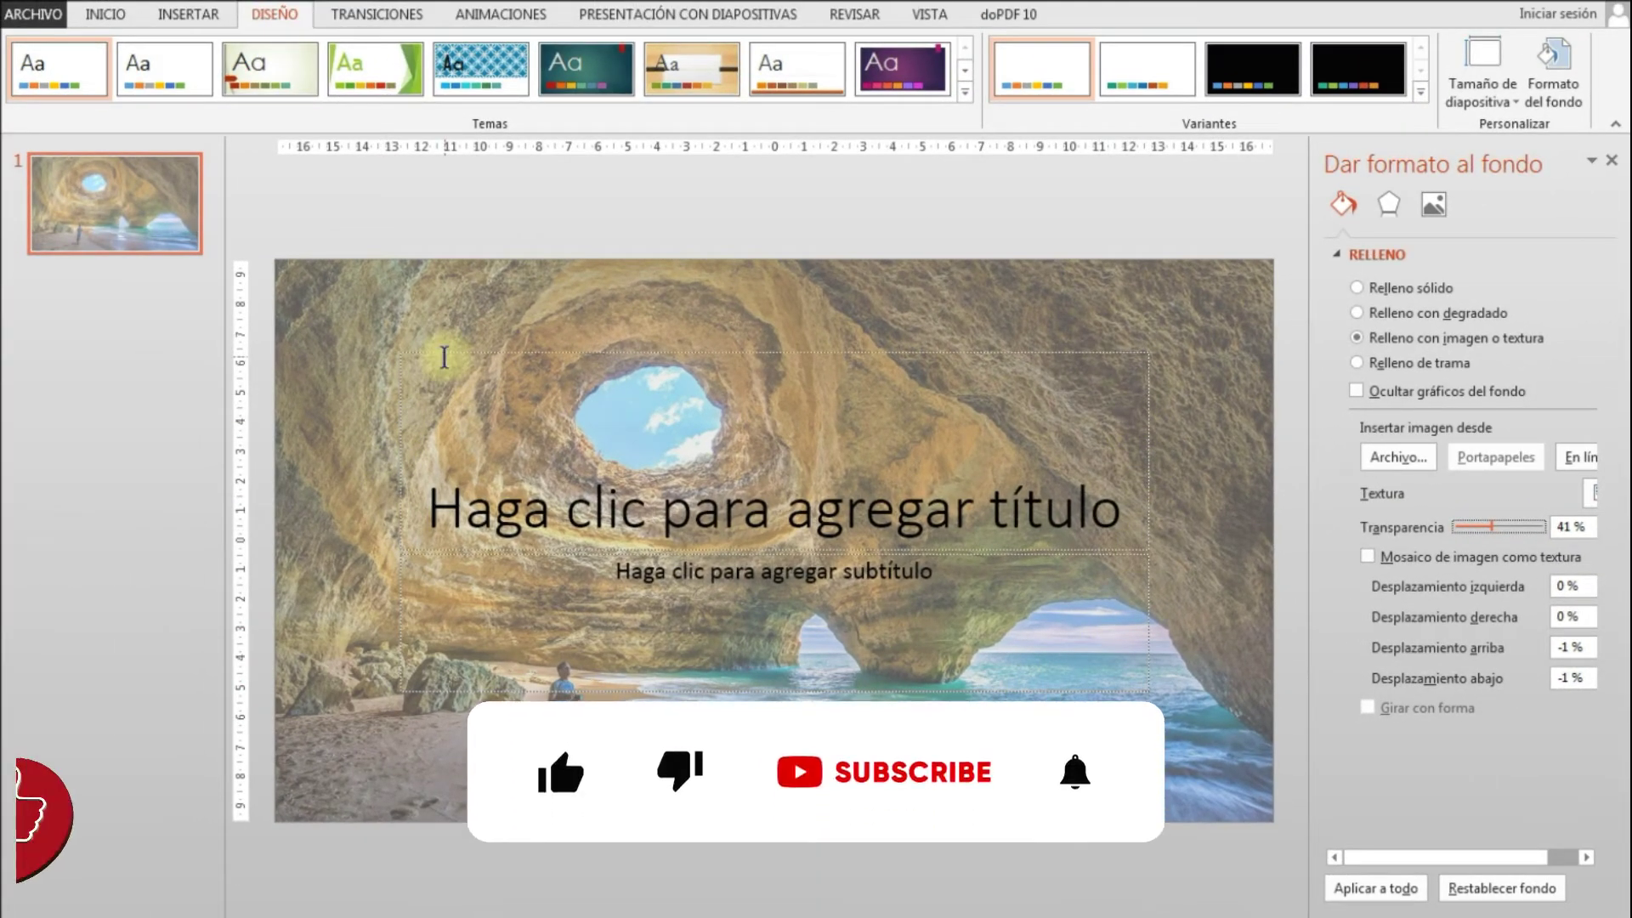
Step: Add a new blank slide from the Inicio tab
left_click(100, 19)
left_click(241, 102)
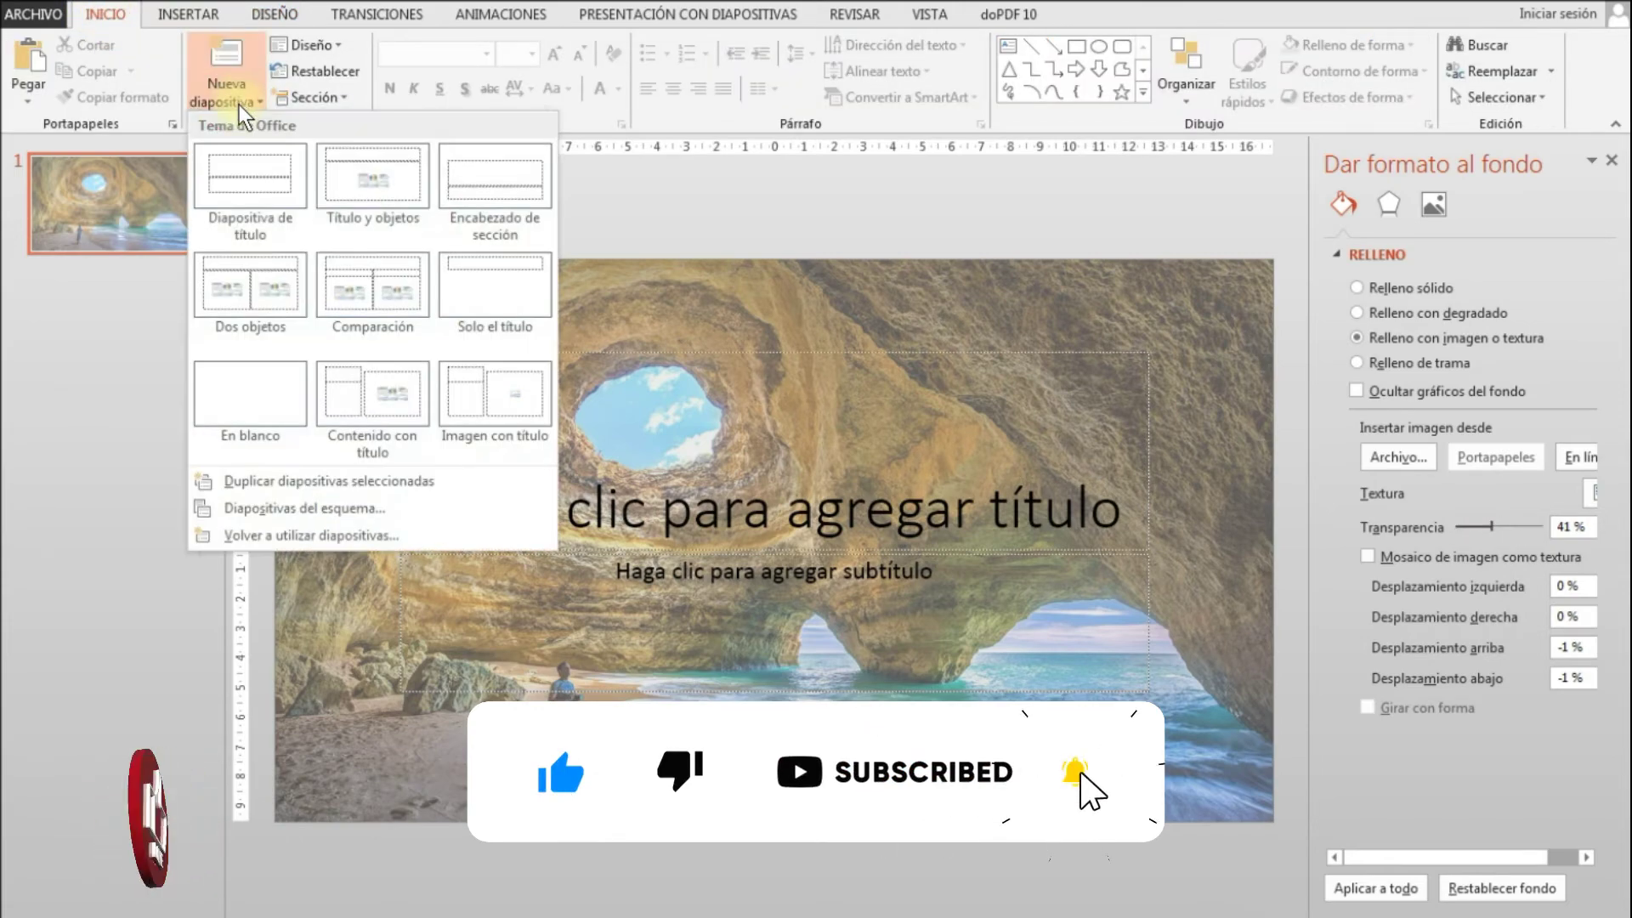
left_click(259, 393)
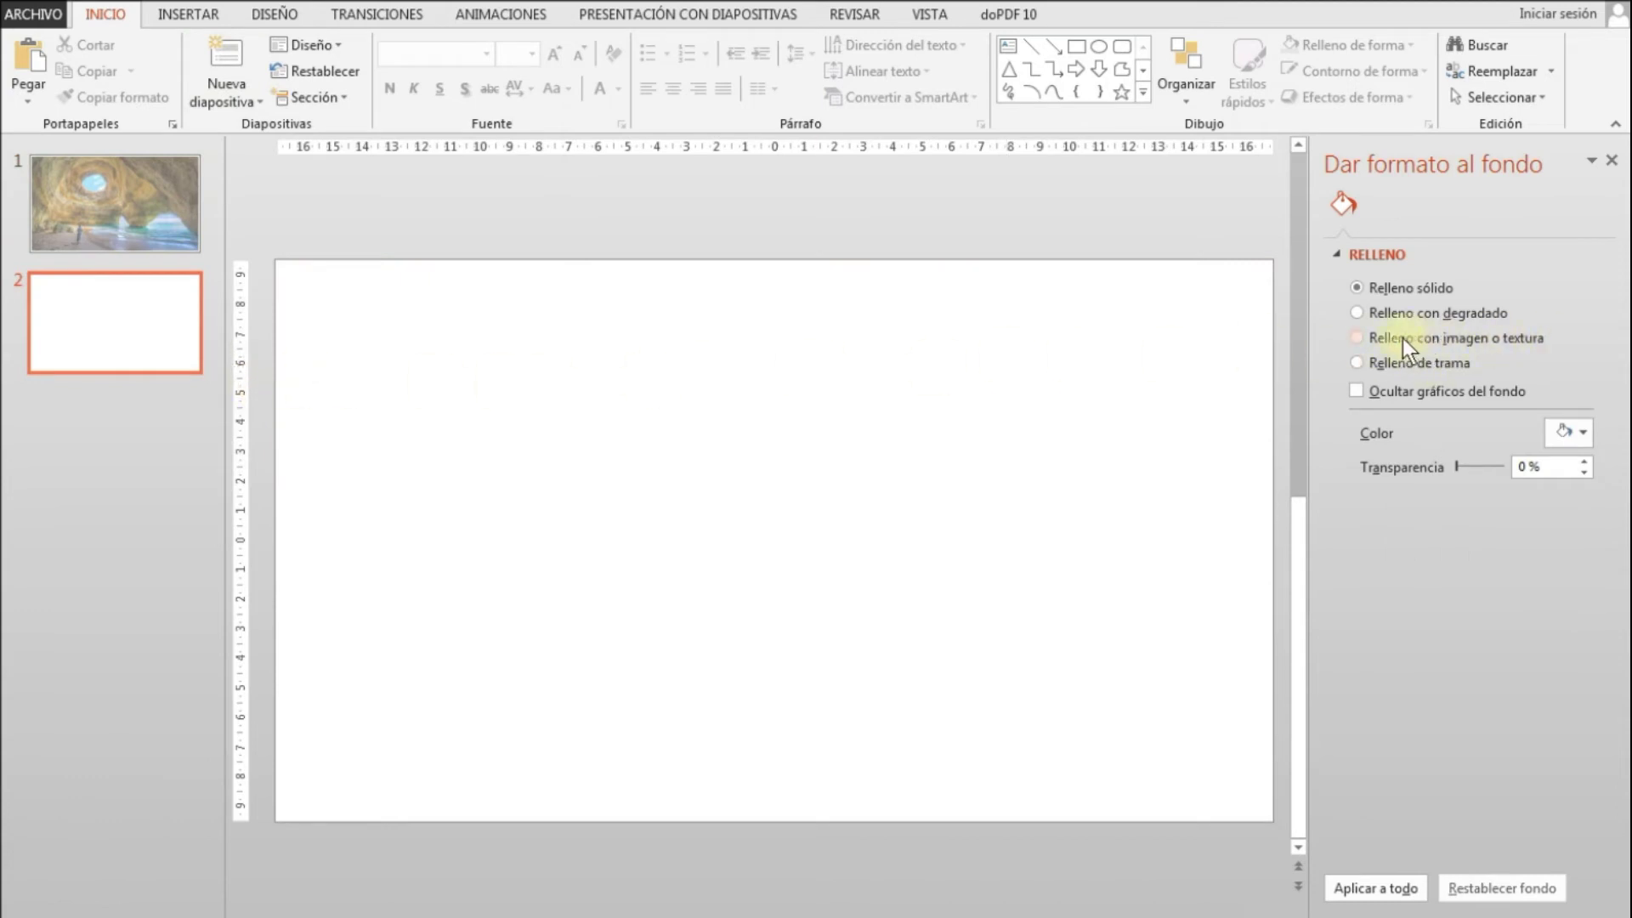
Step: Fill its background with the zakynthos-1583127_1920 photo at 0% transparency
left_click(1359, 336)
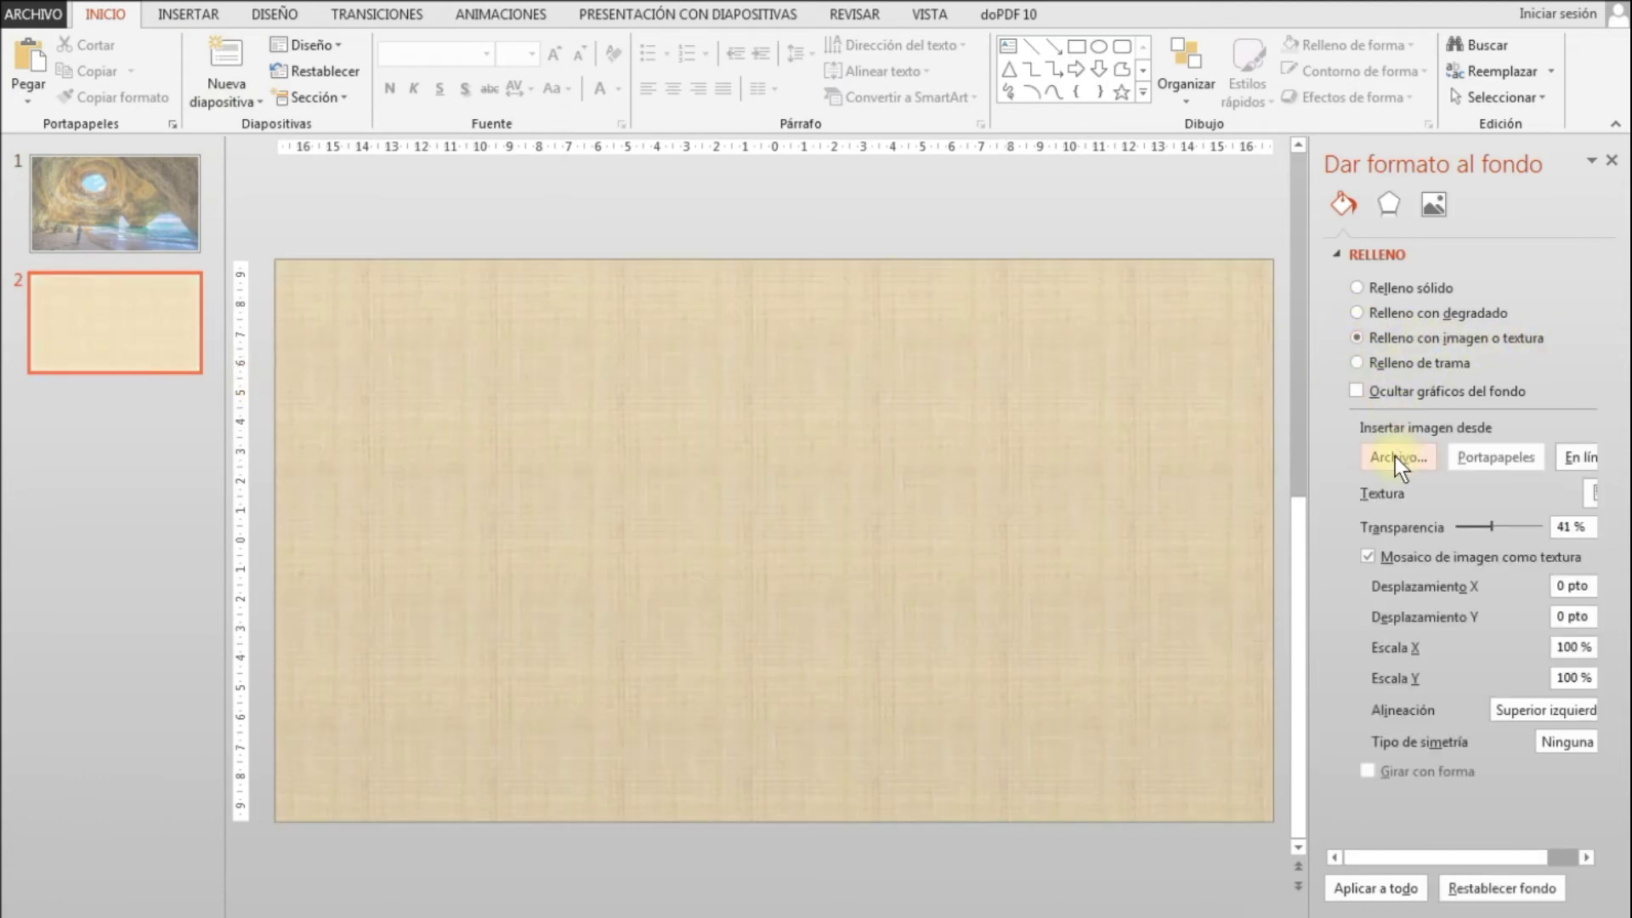
left_click(1395, 456)
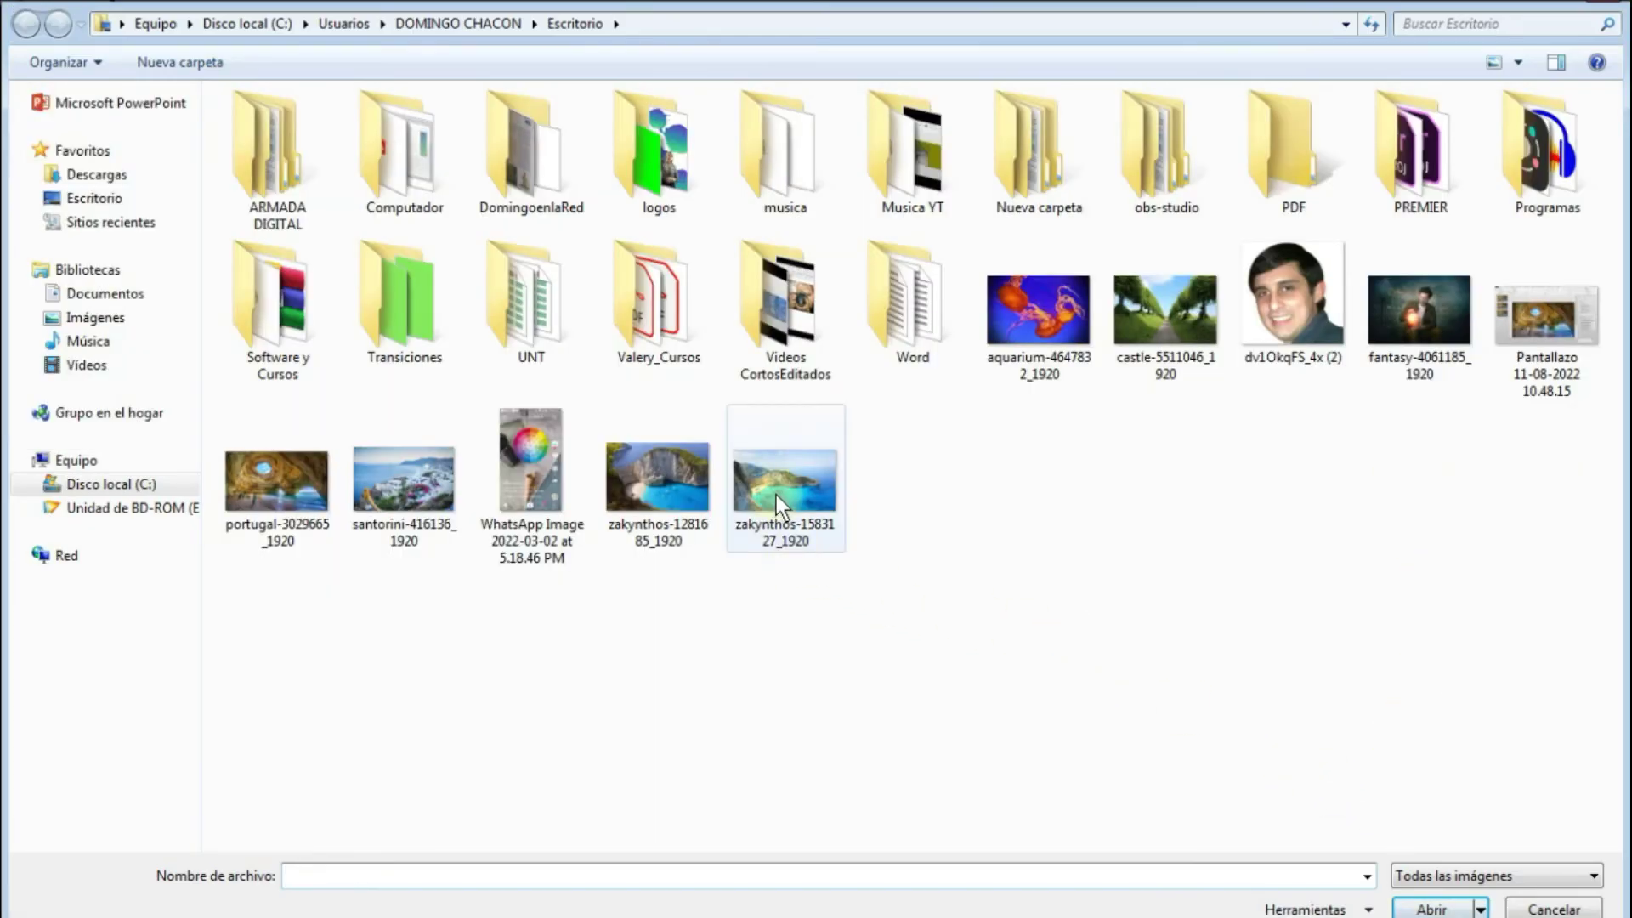
double_click(775, 493)
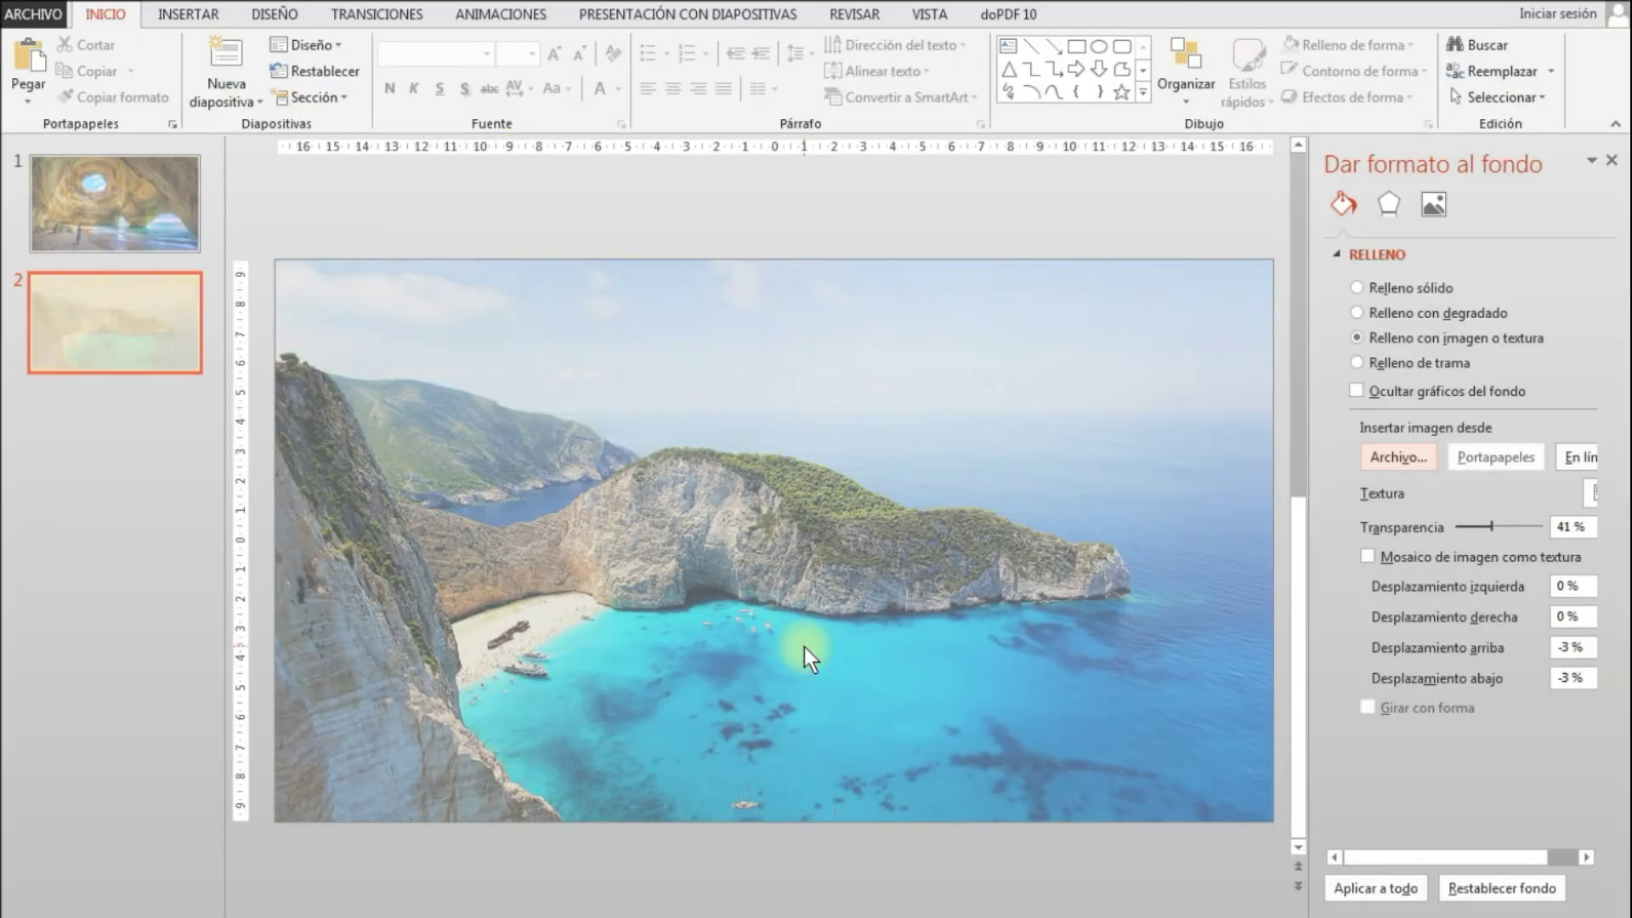
left_click_drag(1493, 529, 1449, 532)
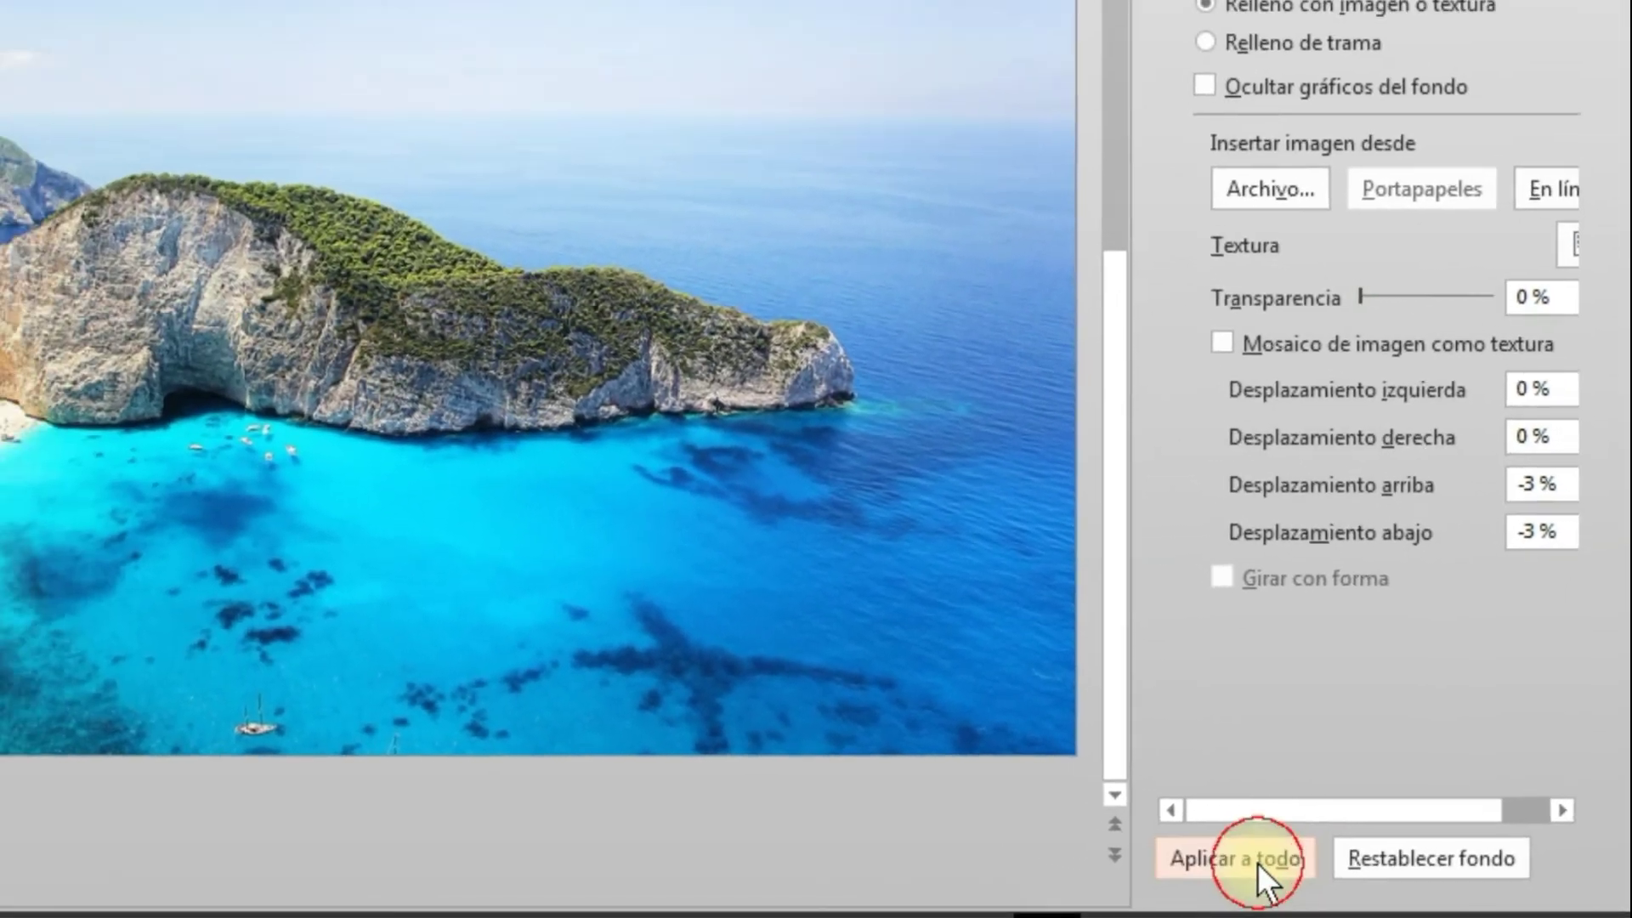
Step: Apply the Zakynthos background to all slides, then add slides 3 and 4
left_click(1139, 842)
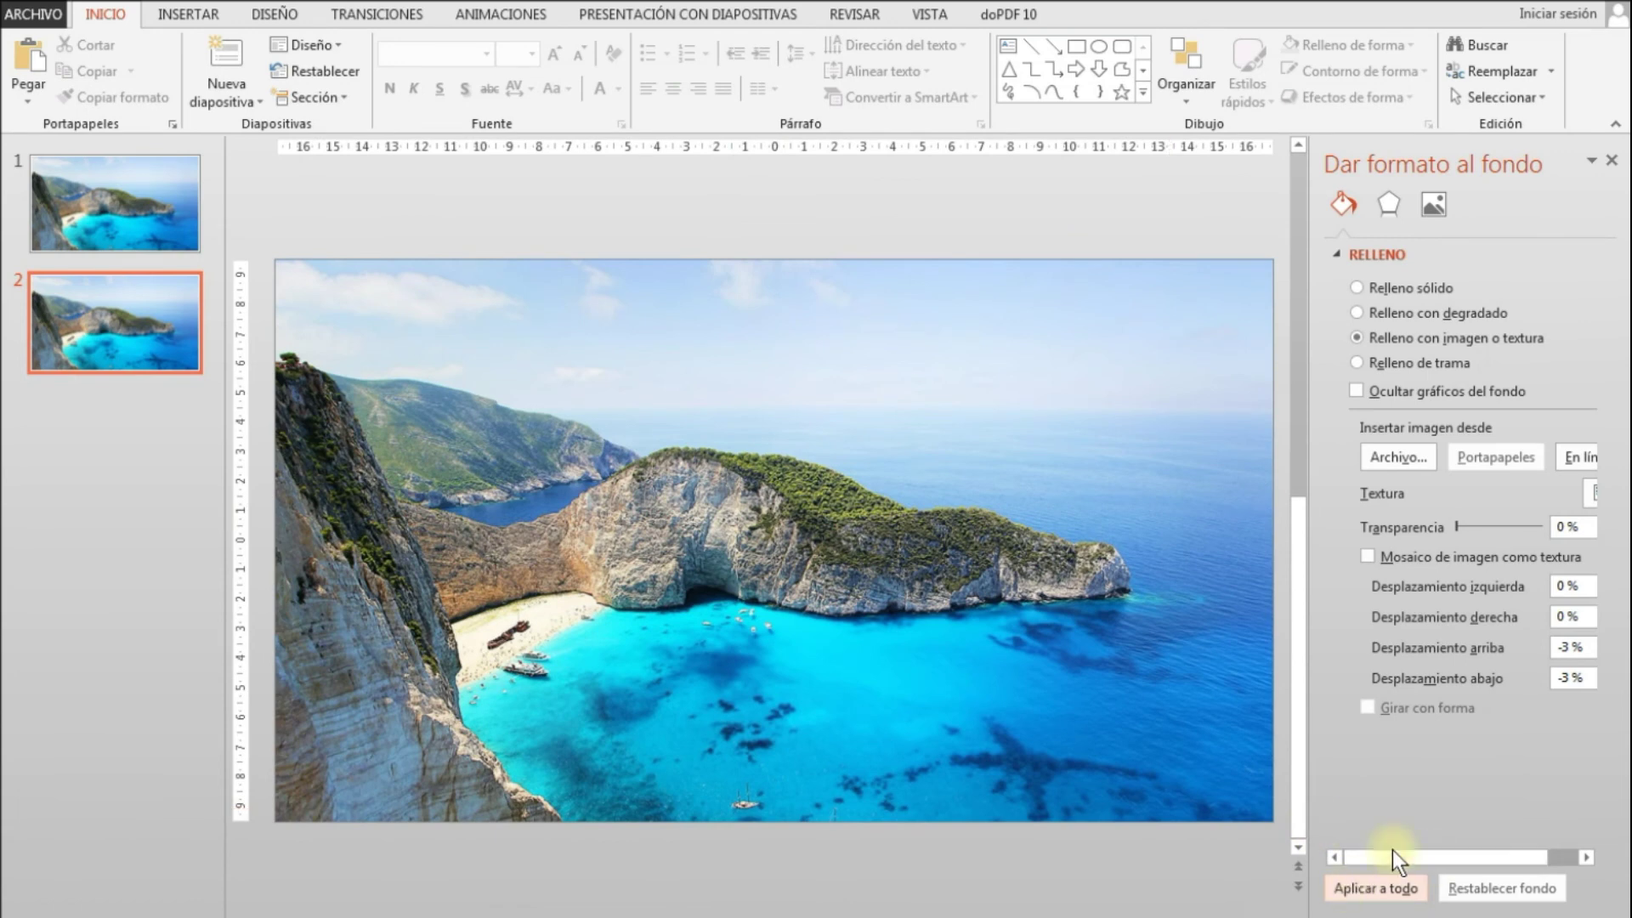
left_click(217, 103)
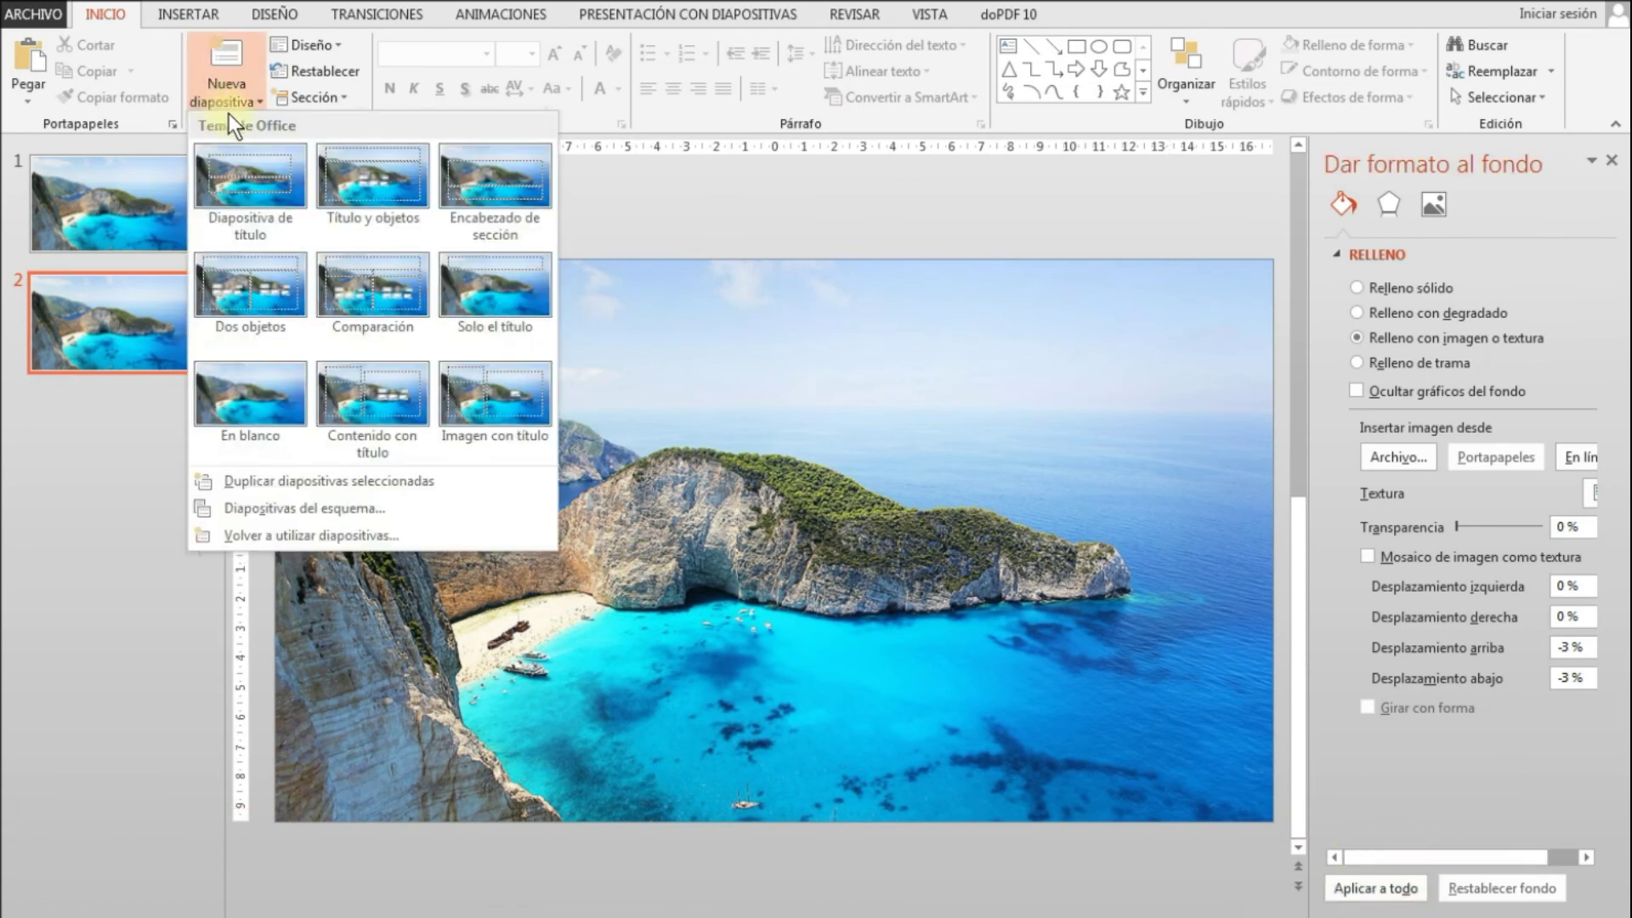
left_click(249, 334)
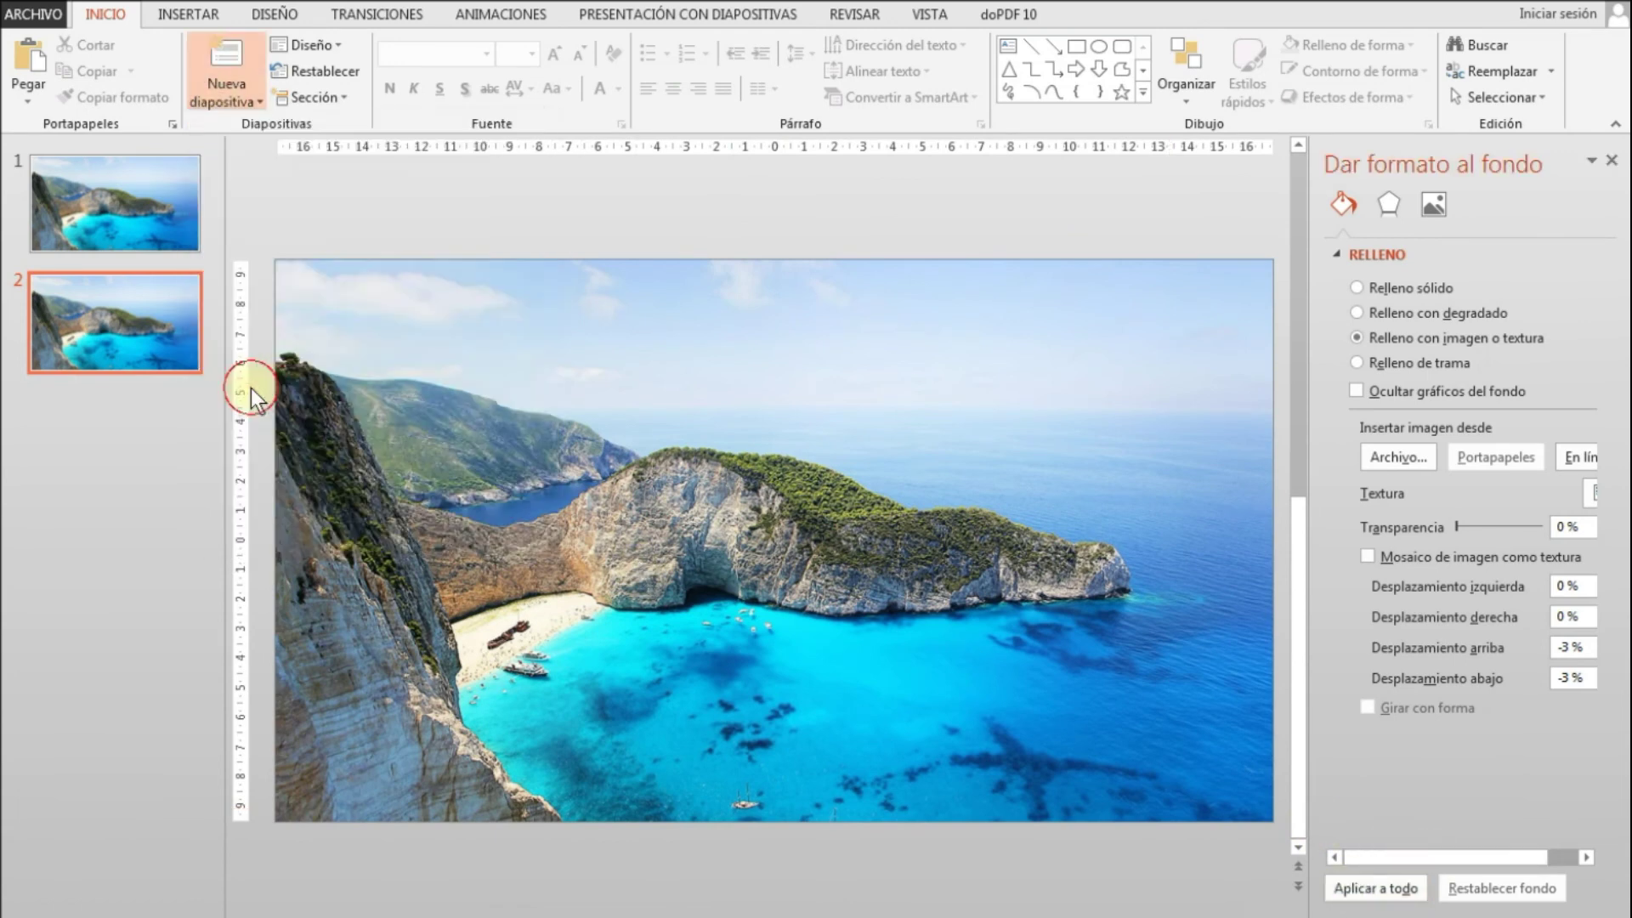
left_click(238, 74)
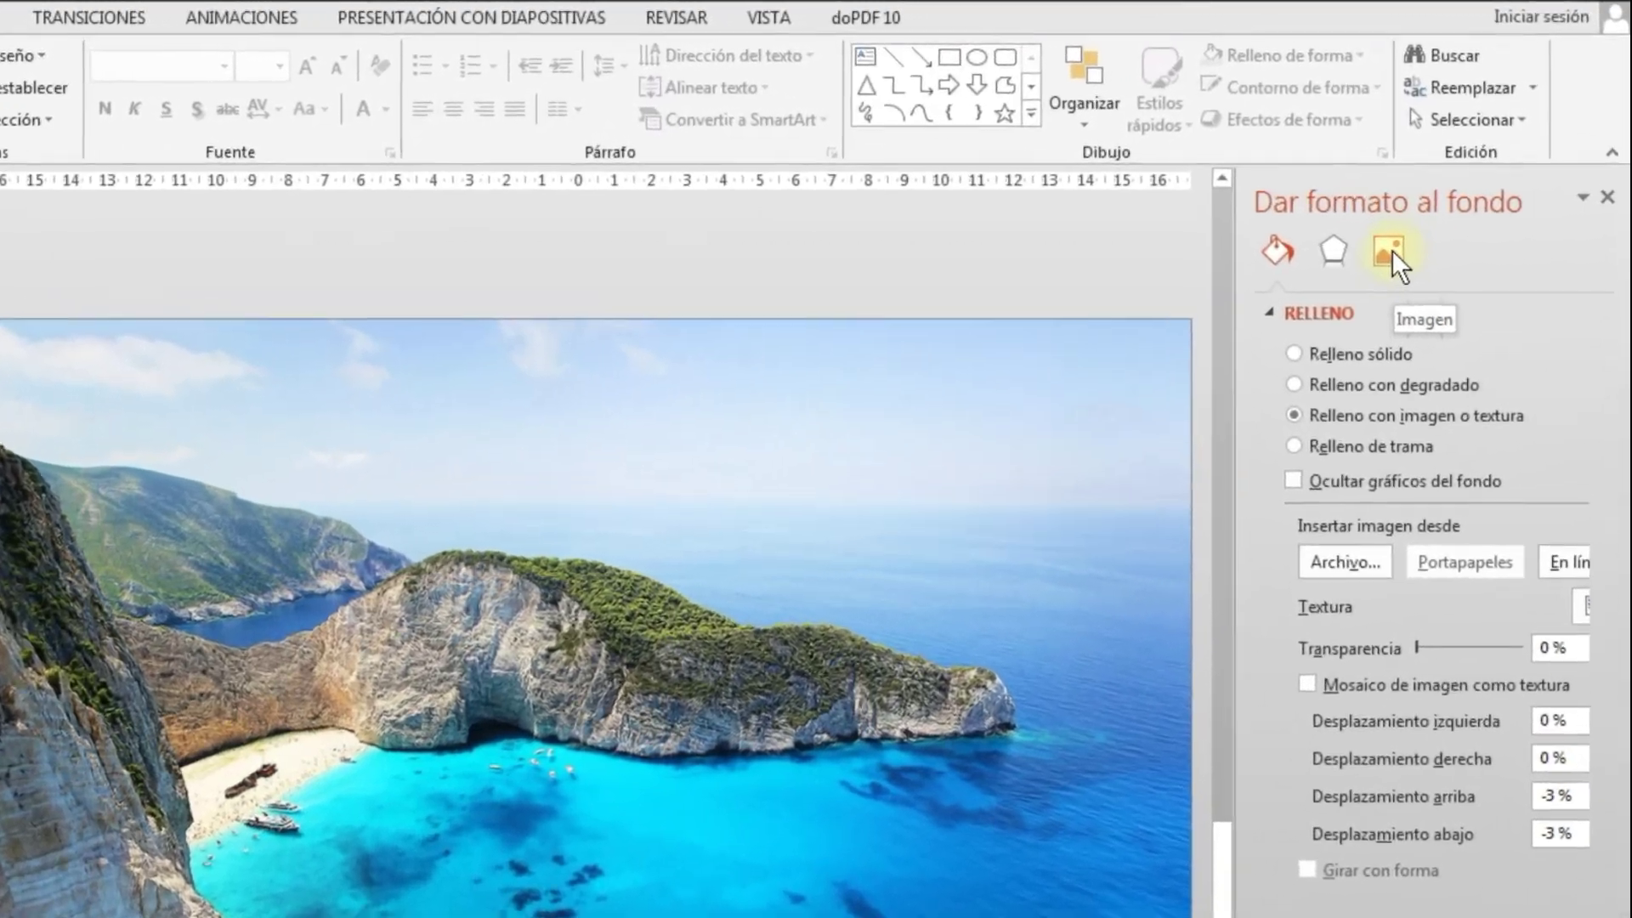
Step: Show the background picture's Color de imagen settings: saturation 100%, temperature 6.500
left_click(1435, 206)
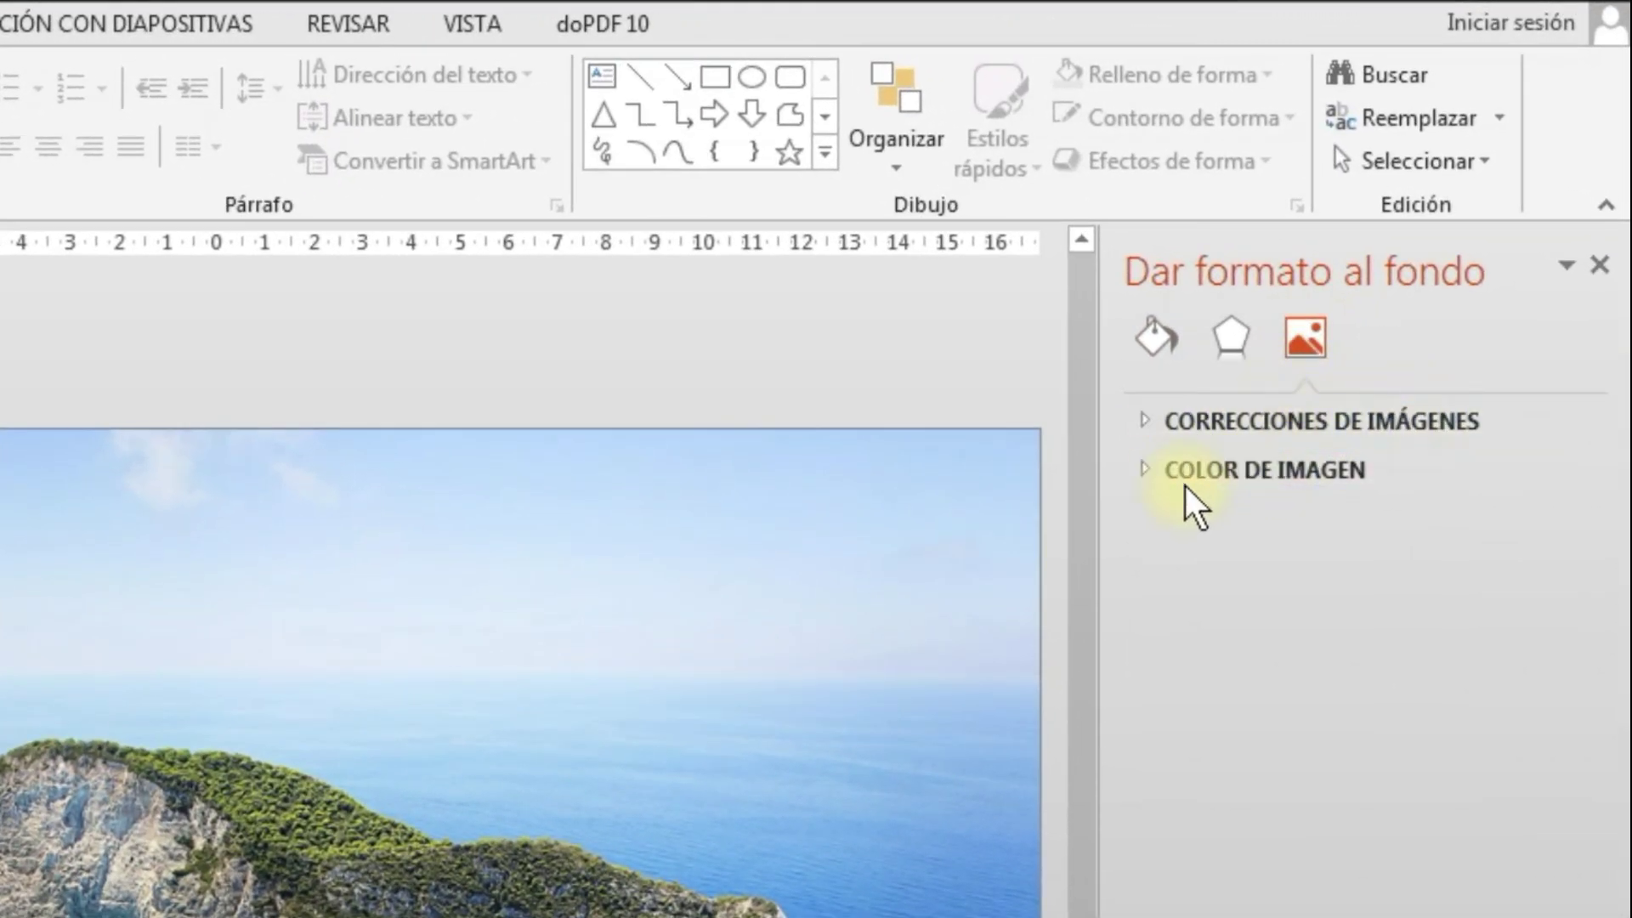
left_click(1285, 417)
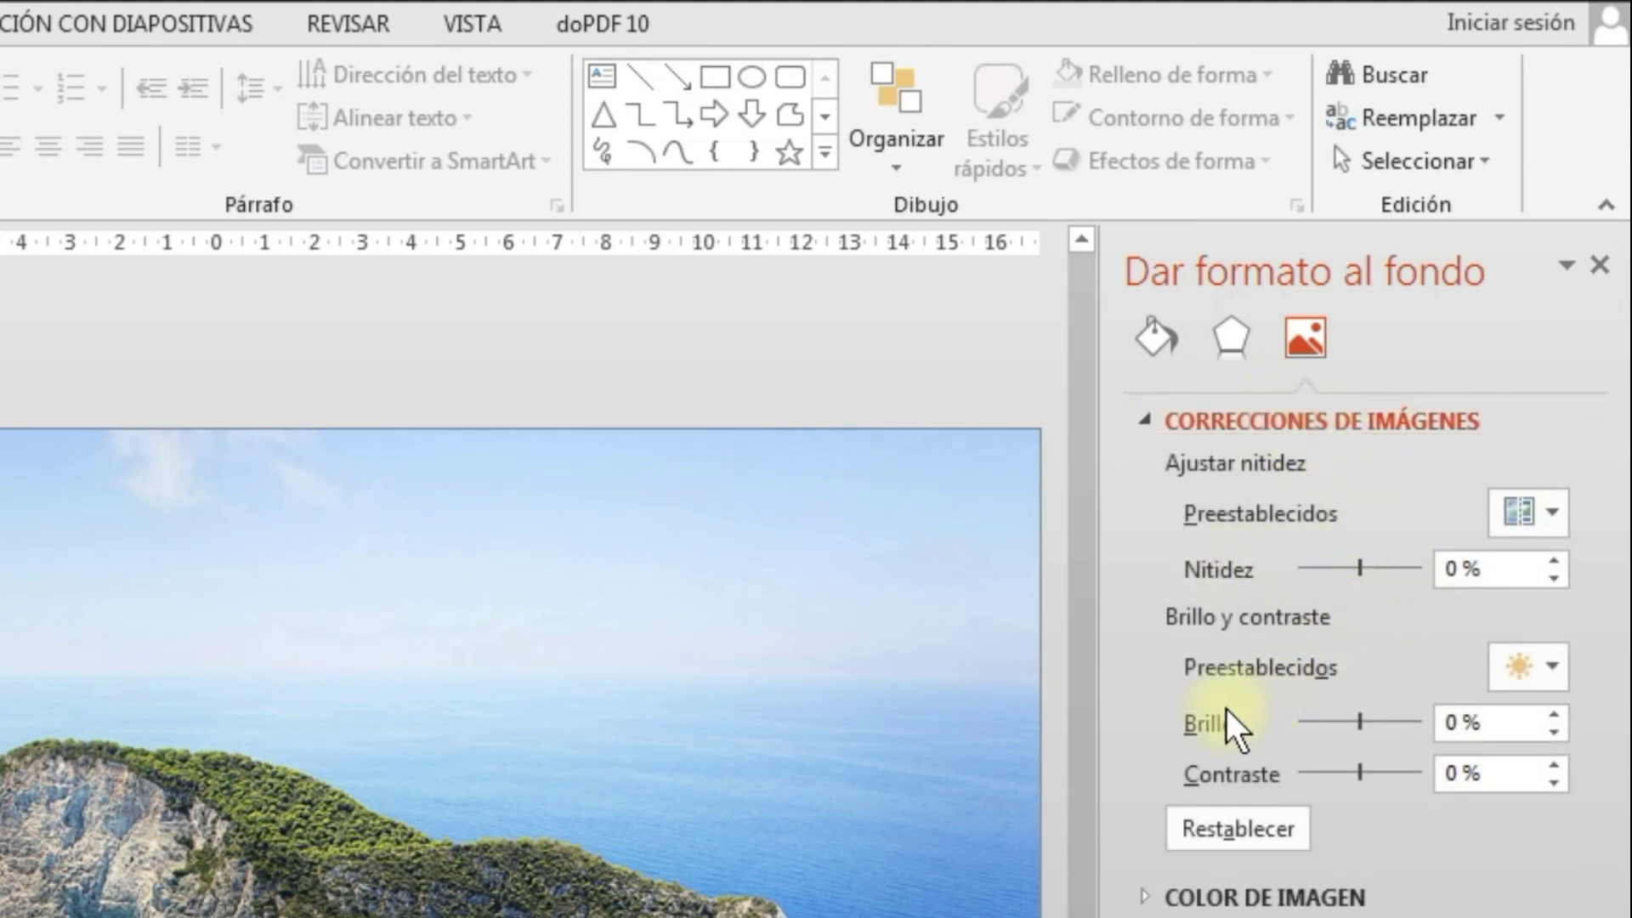
left_click(1287, 423)
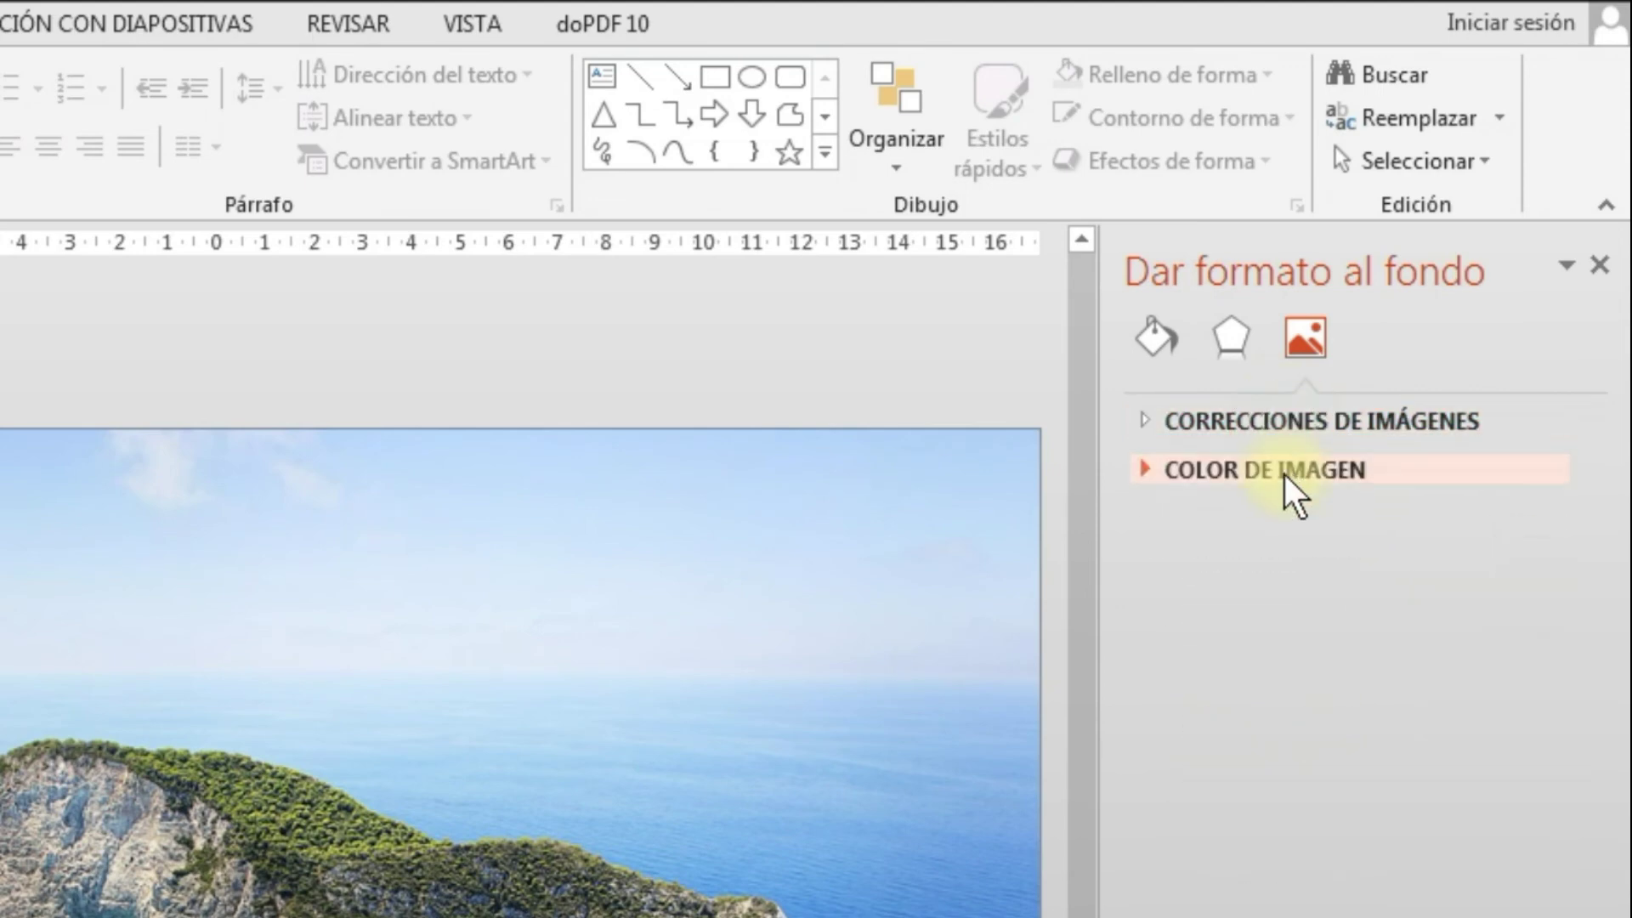
left_click(1229, 471)
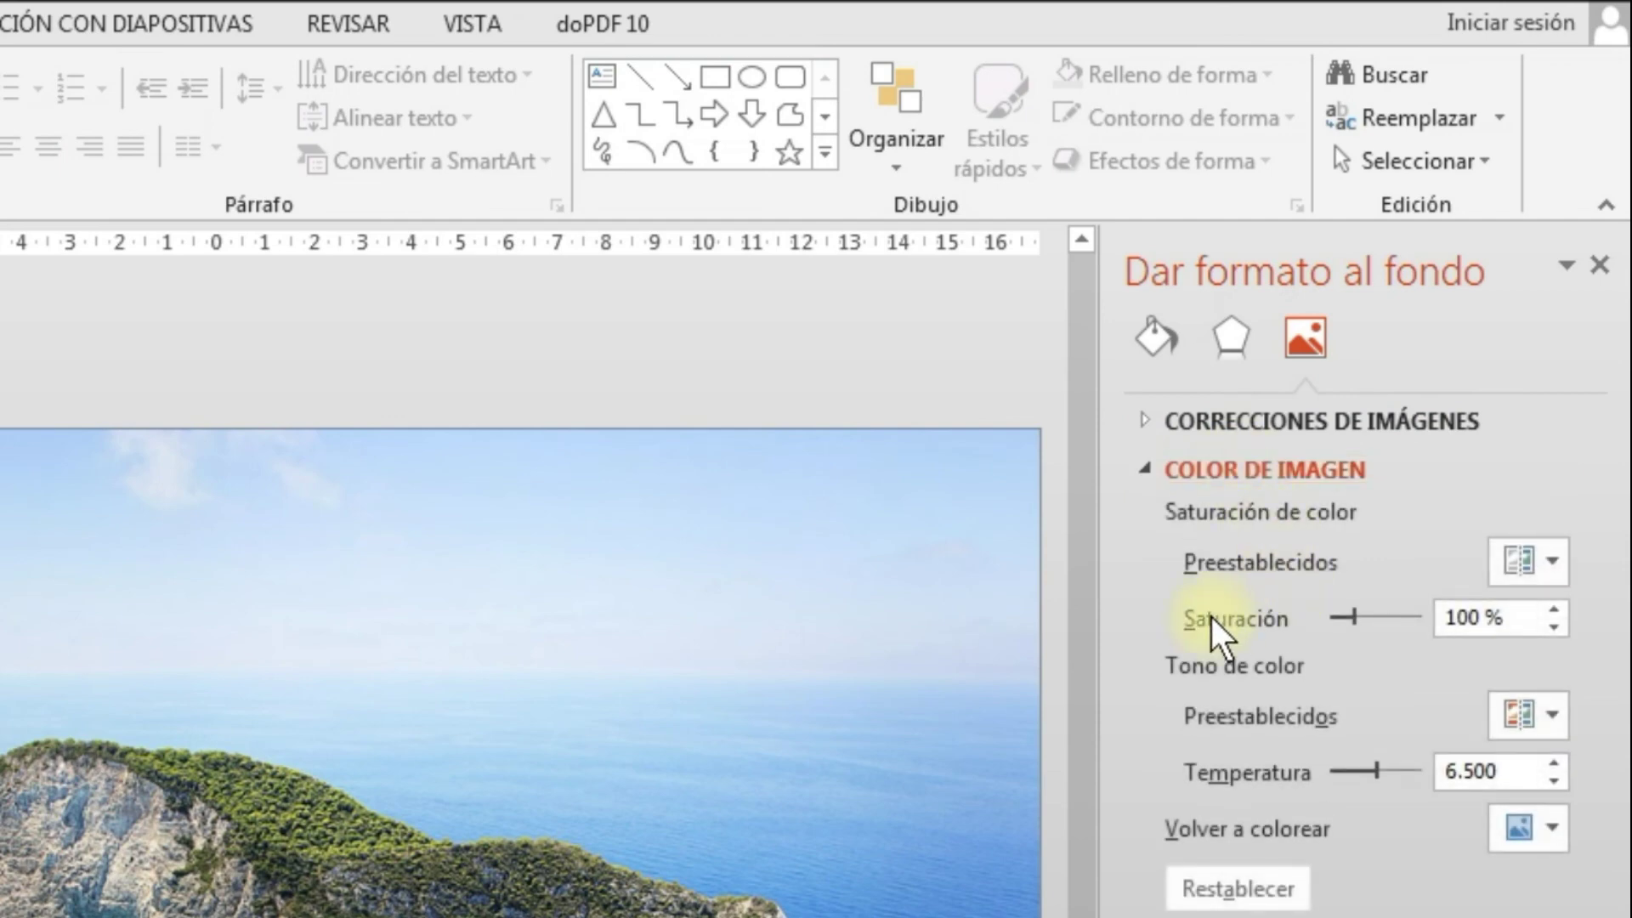